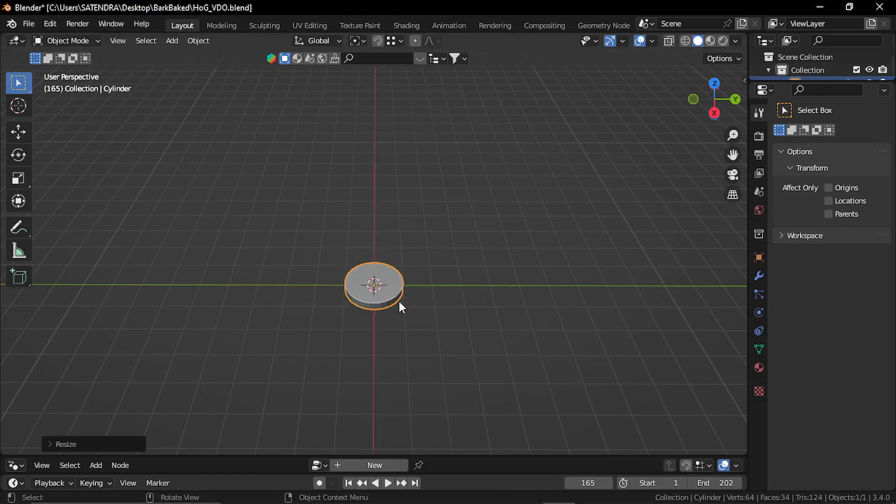
Duplicate the centre cylinder along the X axis in top view, then enlarge the copy and apply its transforms.
alt+middle_drag(400, 304, 422, 315)
key(shift+d)
key(x)
click(401, 212)
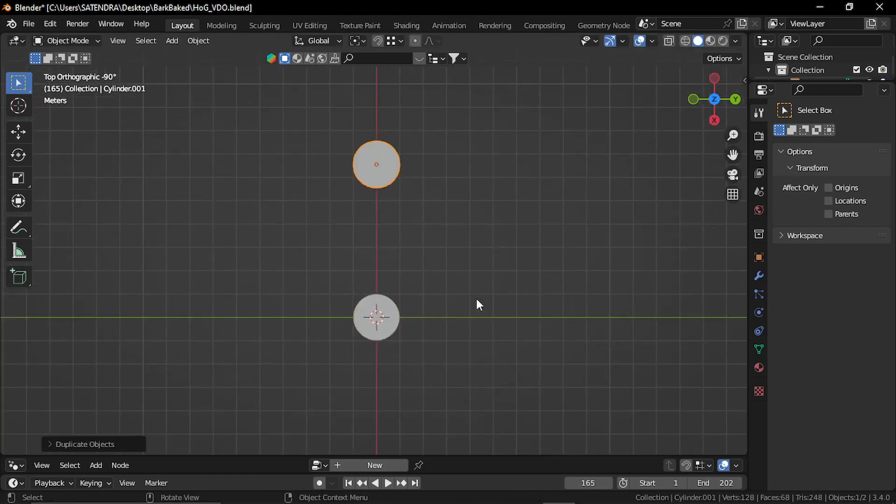
key(ctrl+a)
click(384, 280)
Make rotated duplicates of the outer disc about the origin so discs sit at 90° intervals around the centre.
key(shift+d)
key(r)
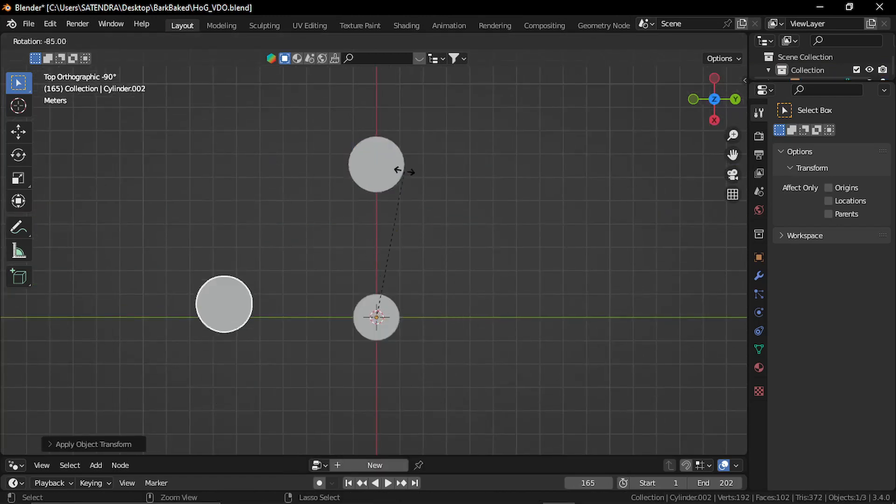
ctrl+click(402, 171)
shift+click(397, 171)
key(shift+d)
key(r)
ctrl+click(195, 309)
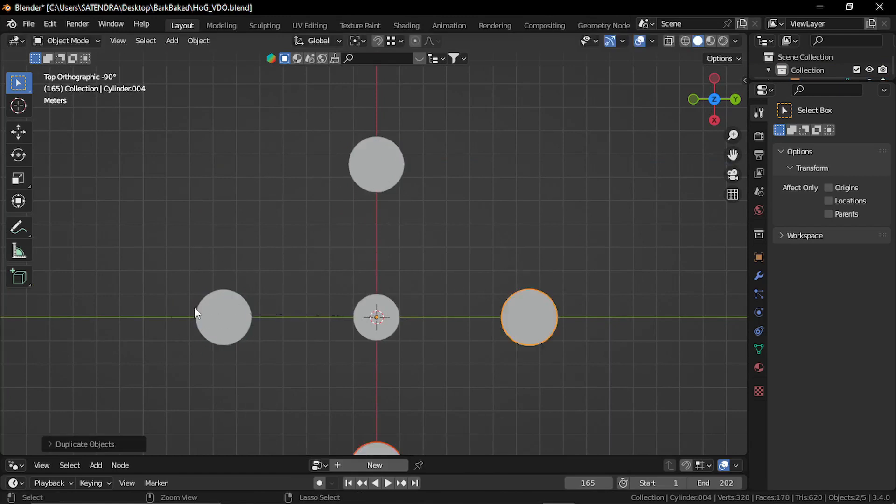
Add a circle mesh at the origin and scale it up to enclose the four outer discs.
shift+middle_drag(415, 337, 417, 286)
click(418, 286)
key(shift+a)
mouse_move(415, 250)
click(489, 261)
key(s)
click(546, 334)
click(443, 326)
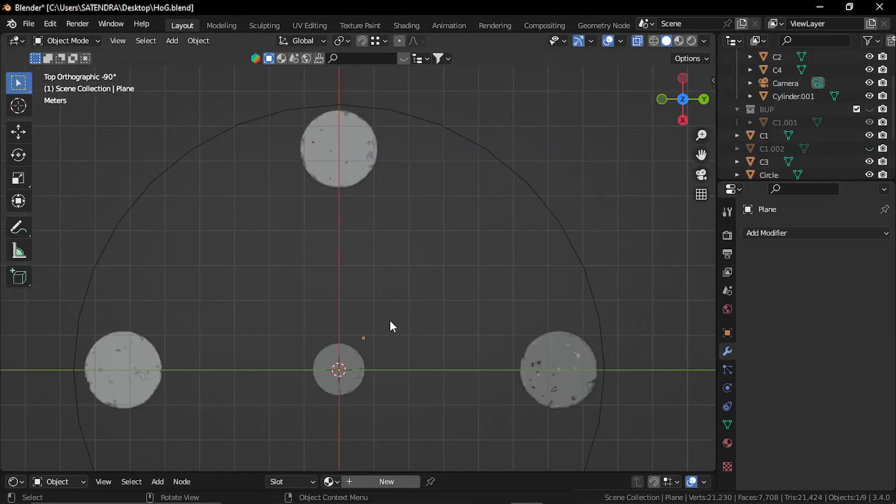
Extrude a vertex chain from the centre disc up along the inner side of a curved stone toward the upper disc.
key(Tab)
key(e)
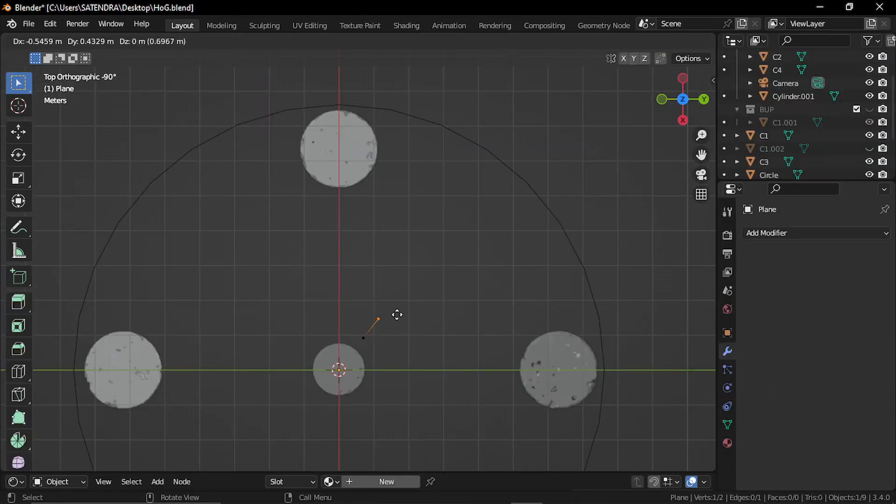
click(396, 313)
key(e)
click(406, 289)
key(e)
click(411, 255)
key(e)
click(413, 178)
key(e)
click(409, 138)
Extend the large stone's outline past the upper disc and along the inside of the enclosing circle.
key(e)
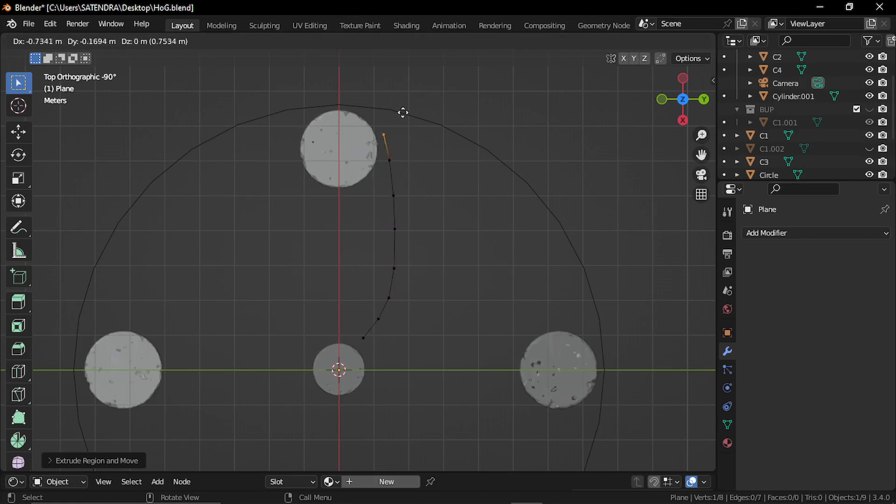
click(399, 100)
key(e)
click(427, 97)
key(e)
click(472, 120)
key(e)
click(540, 159)
Extrude the large stone's outline around its outer corner and back down in a curve toward the centre disc.
key(e)
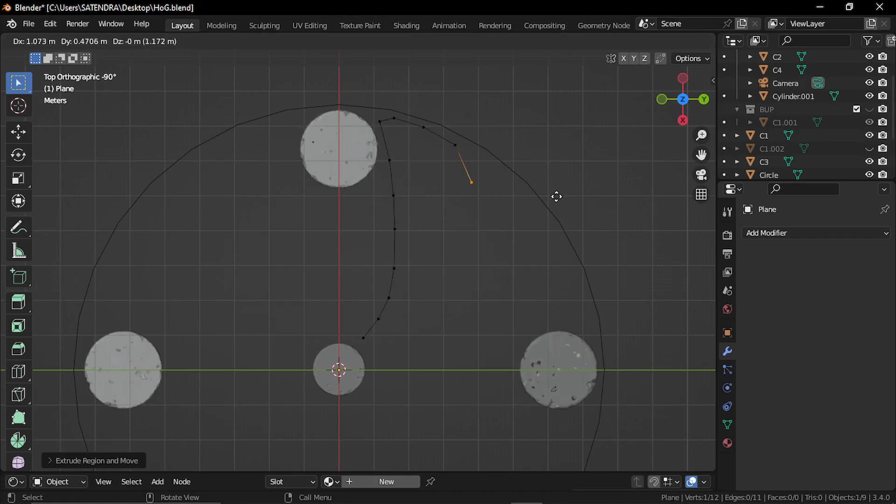
key(e)
click(569, 238)
key(e)
click(558, 270)
key(e)
click(544, 296)
key(e)
click(521, 325)
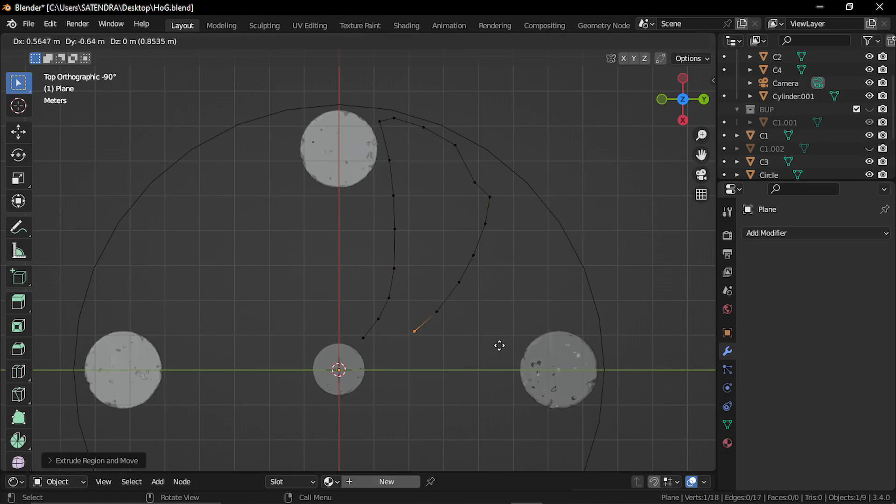
key(e)
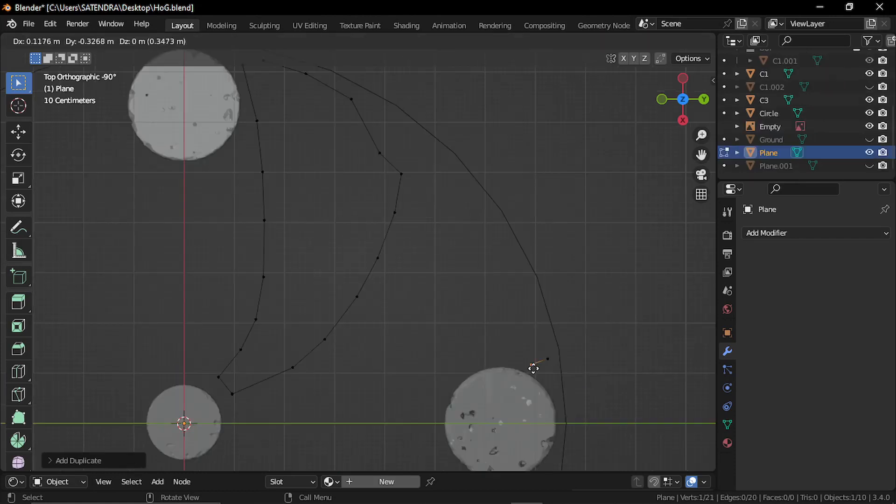
Extrude a second stone outline that follows the upper edge of the disc on the positive Y axis.
click(535, 369)
key(e)
click(519, 362)
key(e)
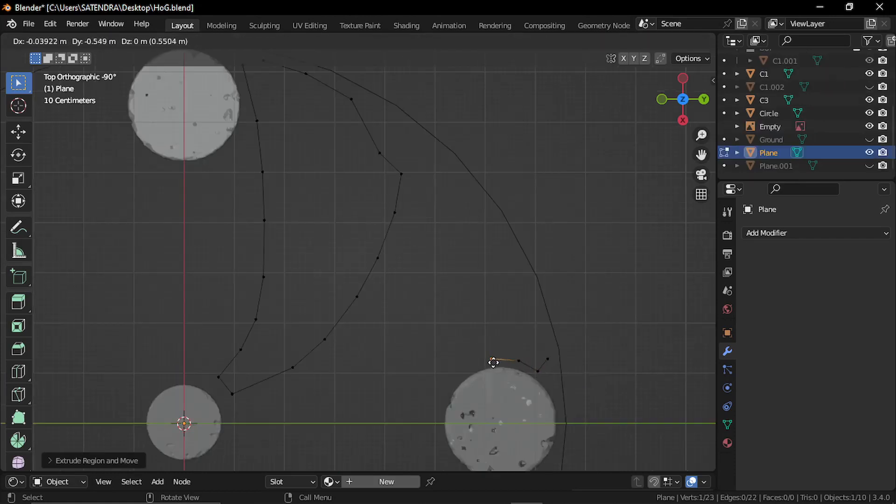
click(494, 362)
key(e)
click(467, 368)
key(e)
click(399, 310)
Extend the second stone's outline up its inner side, curving toward the enclosing circle.
key(e)
click(380, 307)
key(e)
click(376, 284)
key(e)
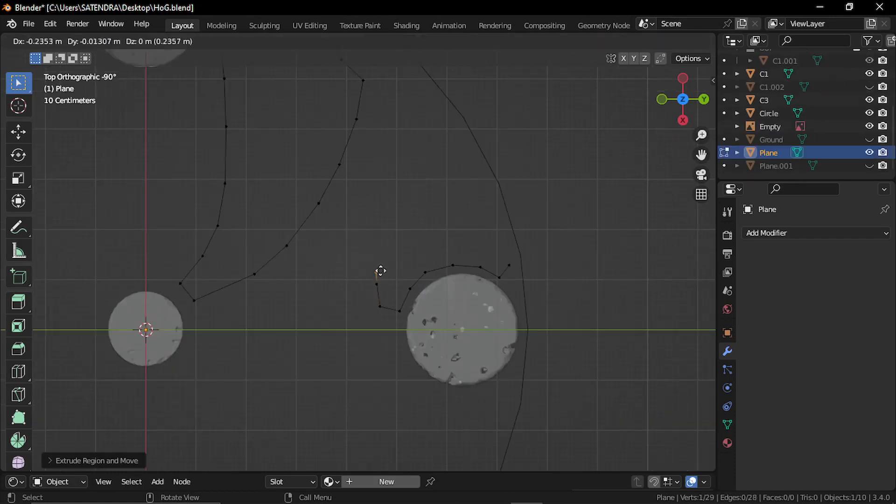
click(374, 250)
click(381, 209)
key(e)
click(398, 168)
key(e)
click(413, 132)
key(e)
click(419, 94)
Form the second stone's tip and extrude its outline down along the enclosing circle toward the disc.
key(e)
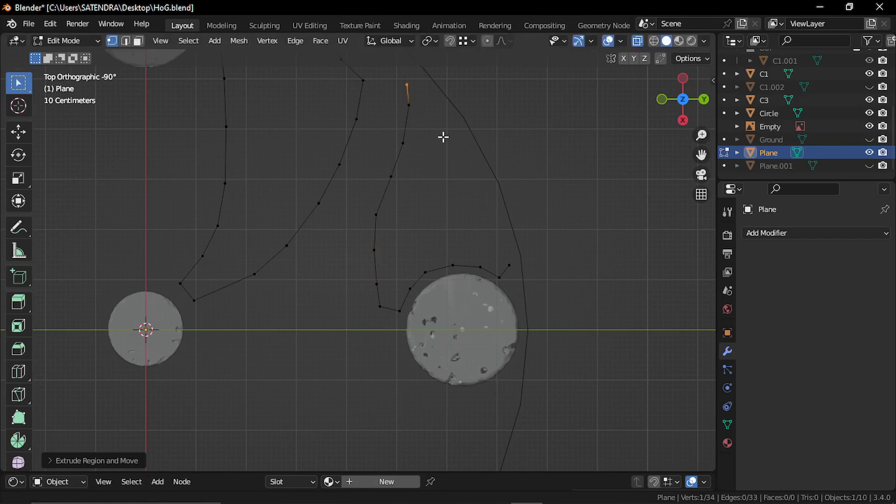
click(455, 156)
key(e)
click(533, 280)
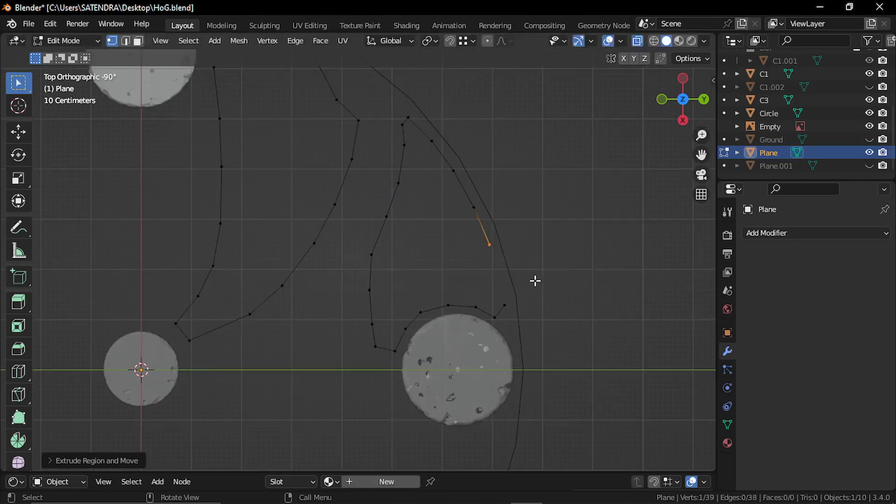
Select the whole second stone outline, fill it with Grid Fill and adjust the fill's offset.
key(ctrl+KP_Add)
key(ctrl+KP_Add)
key(ctrl+KP_Add)
key(ctrl+KP_Add)
key(ctrl+KP_Add)
key(ctrl+KP_Add)
key(ctrl+KP_Add)
key(ctrl+KP_Add)
key(ctrl+KP_Add)
key(ctrl+KP_Add)
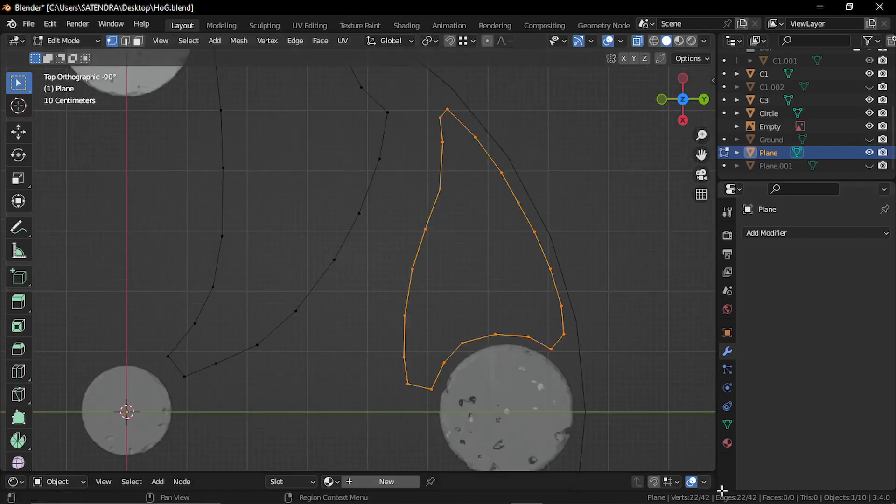
key(ctrl+f)
click(650, 296)
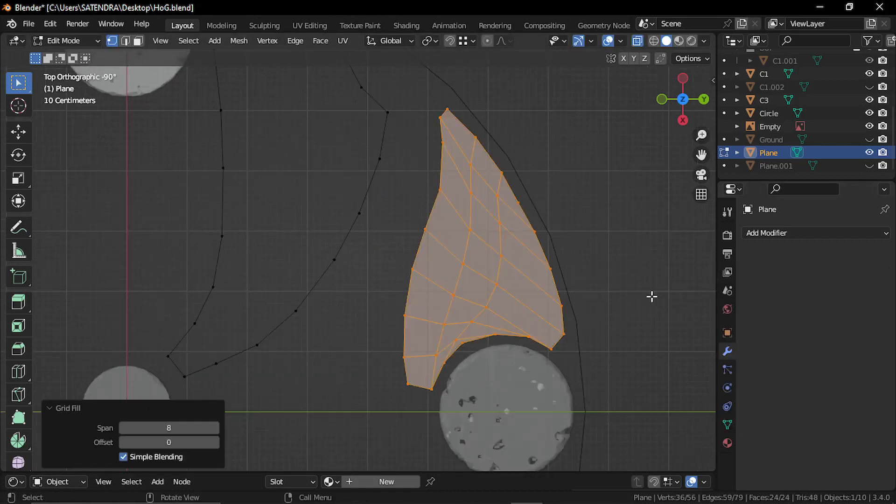
drag(170, 442, 189, 442)
Select the large curved stone's outline, fill it with Grid Fill and adjust the fill settings.
click(307, 330)
shift+middle_drag(377, 253, 486, 358)
scroll(485, 357, down, 2)
drag(466, 109, 280, 324)
shift+drag(275, 288, 432, 427)
key(F3)
key(Return)
drag(126, 442, 151, 442)
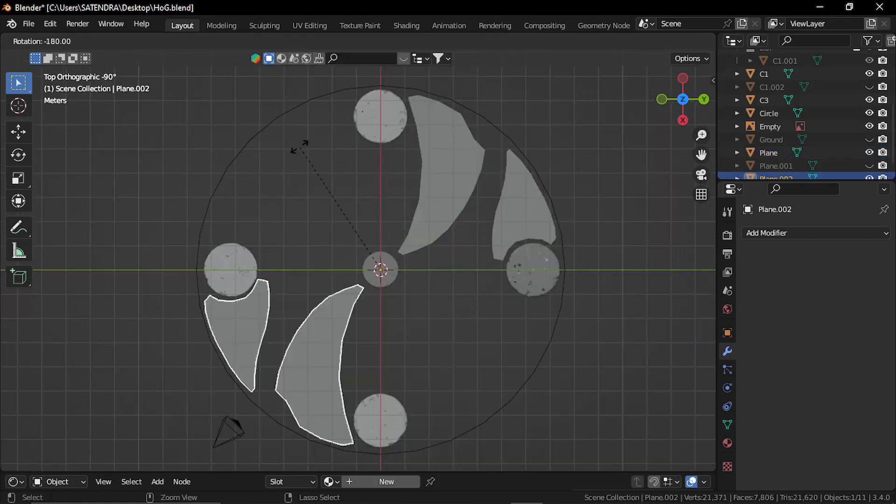
Rotate the duplicated stone pieces -180° about the centre and reshape the larger copy's curved edge by moving vertices.
key(Return)
key(Tab)
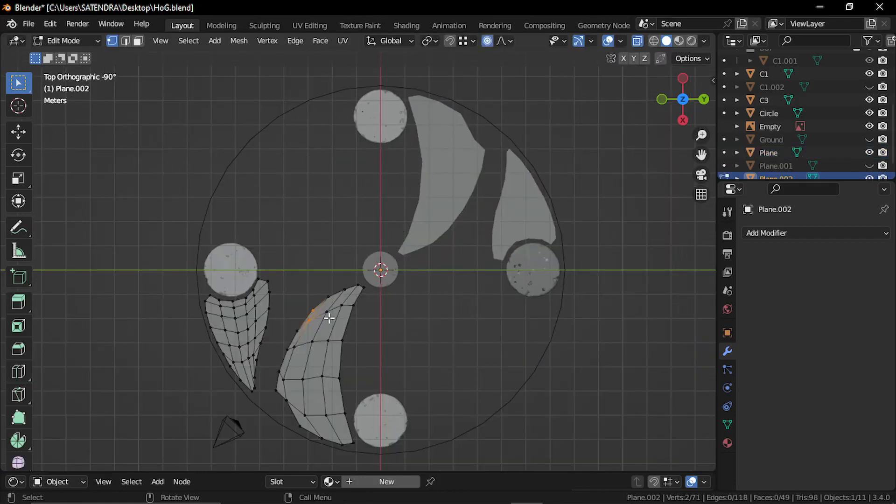
key(g)
click(326, 311)
click(324, 294)
key(g)
click(342, 313)
click(287, 348)
key(g)
click(279, 346)
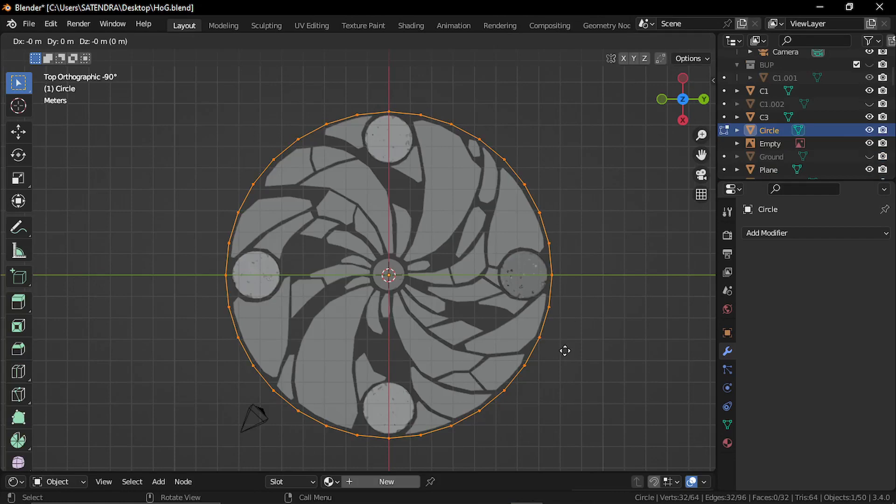
Extrude and scale the enclosing circle outward into a ring band, then rip the band at one of its edges.
key(s)
click(589, 321)
key(Tab)
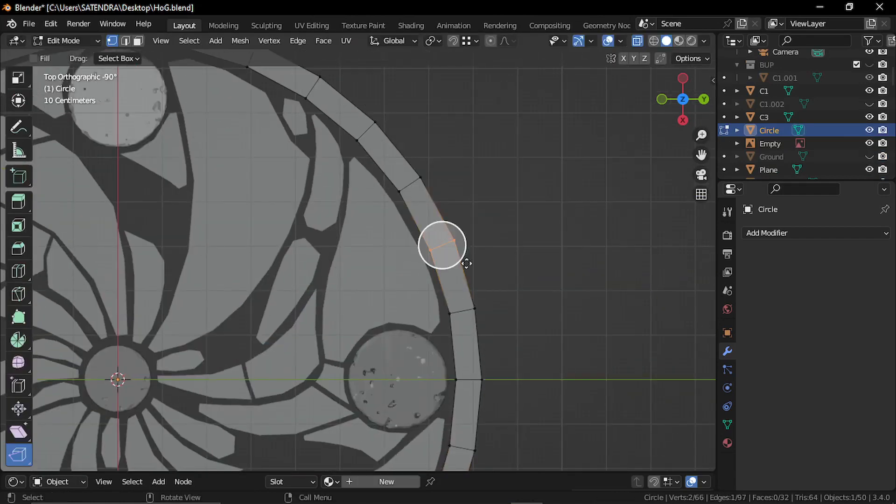
click(590, 374)
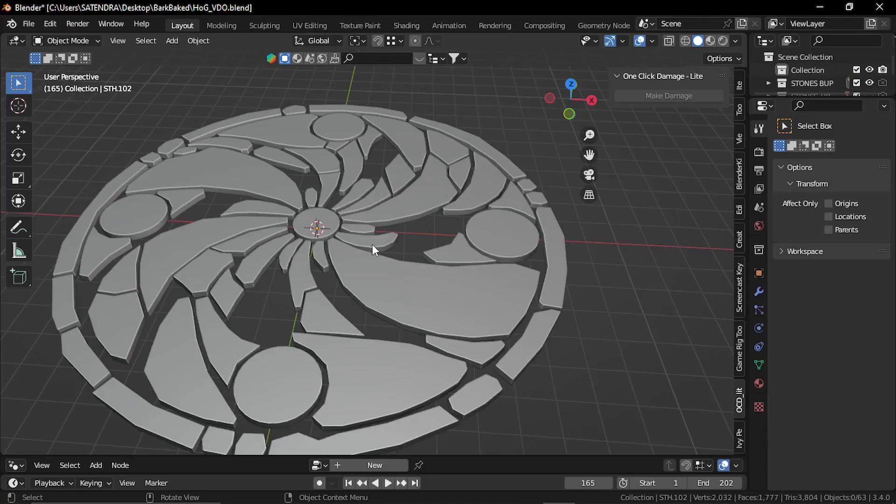
Damage the large curved stone with One Click Damage using scale 11.54%, amount 19.74% and CLOUDS noise, and apply it.
middle_drag(337, 242, 379, 221)
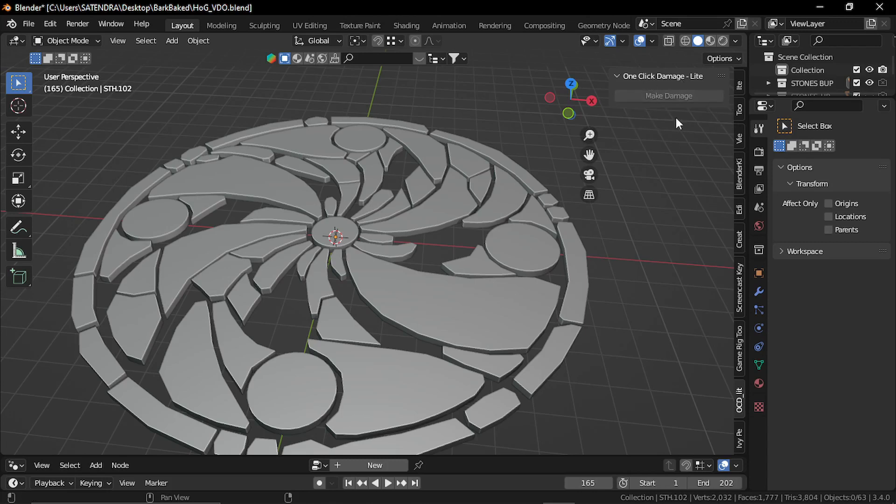
shift+middle_drag(458, 301, 449, 265)
scroll(444, 253, up, 2)
click(449, 266)
click(681, 99)
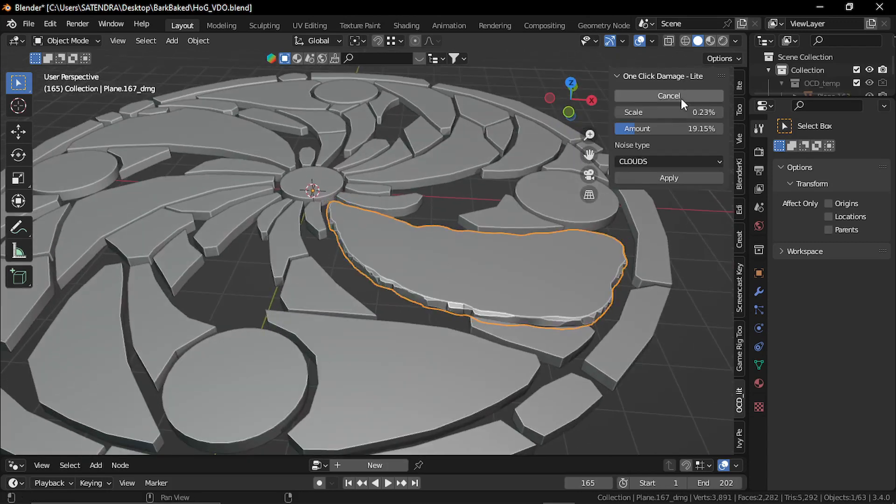
mouse_move(637, 129)
mouse_down()
mouse_move(655, 130)
mouse_move(639, 130)
mouse_move(634, 115)
mouse_move(637, 130)
mouse_up()
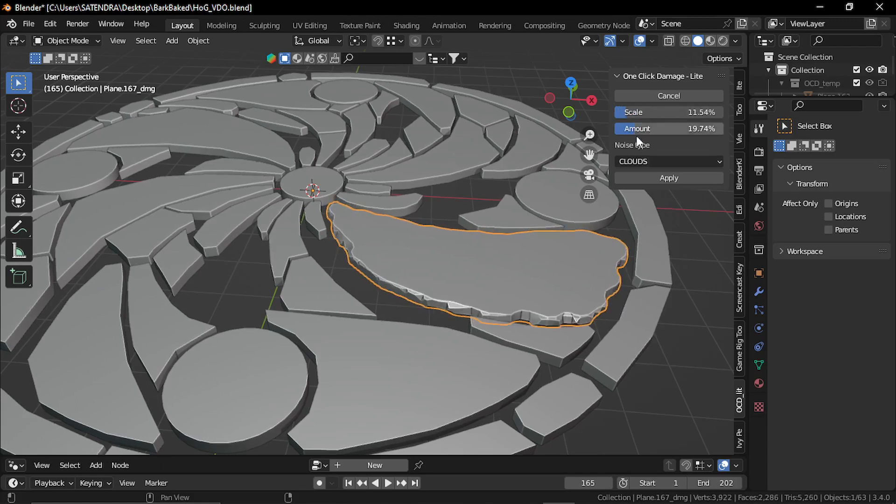
click(668, 178)
Make damage on the second large stone beside the front disc and on the small wedge between the two large stones.
middle_drag(577, 297, 456, 332)
click(456, 332)
click(678, 99)
click(519, 321)
click(662, 97)
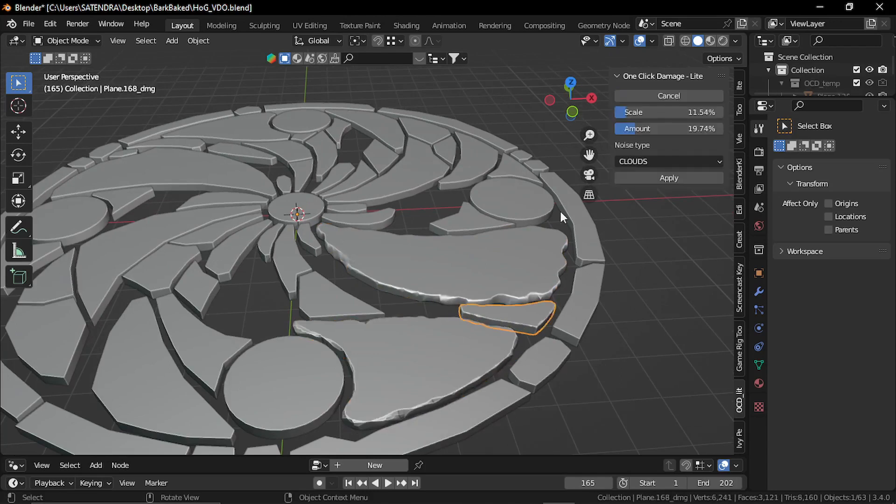
Make damage on the disc near the positive X axis and on the small pointed stone beside it, using scale 5.59%.
click(506, 207)
click(650, 98)
click(476, 221)
click(668, 95)
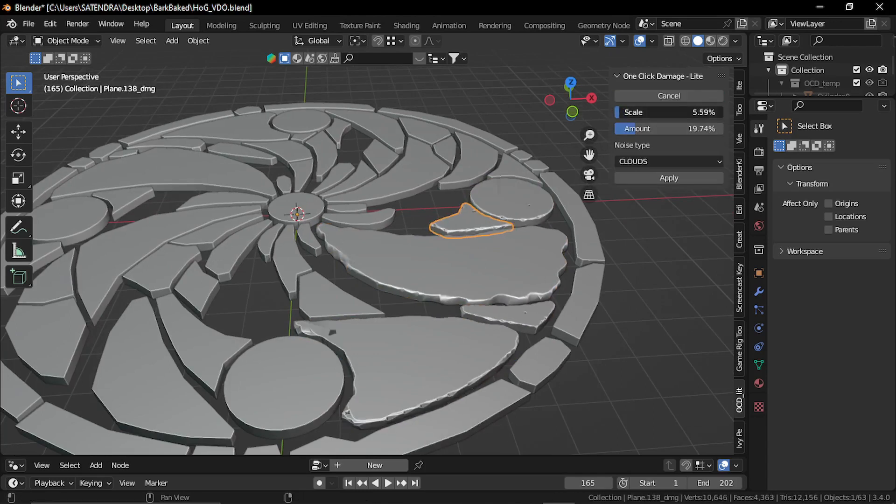
Make damage on the small petal beside the hub, the triangular stone and the front disc.
click(357, 218)
click(668, 96)
click(322, 374)
click(667, 96)
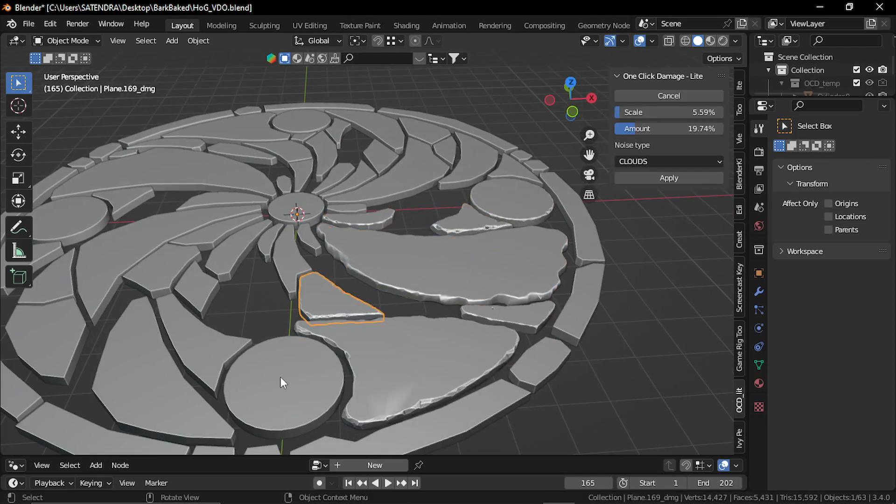
click(281, 380)
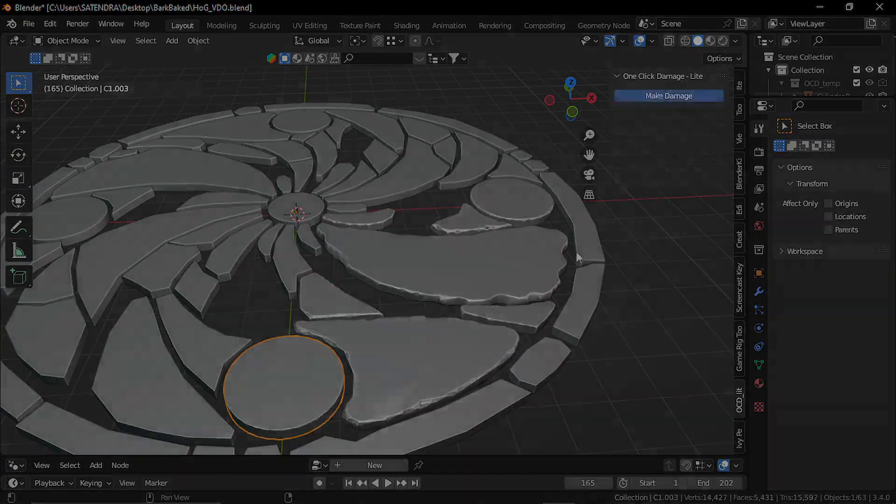
click(667, 97)
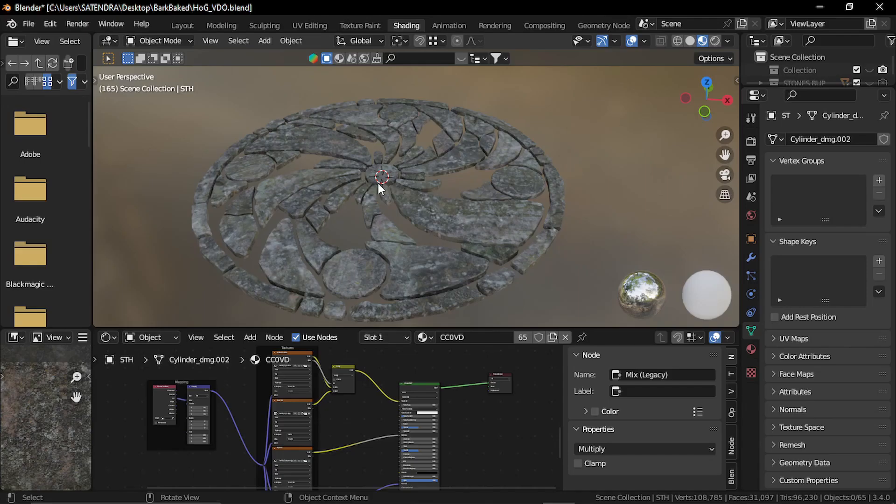
Inspect the textured stone wheel from another angle and switch to the Brave browser.
middle_drag(381, 188, 406, 182)
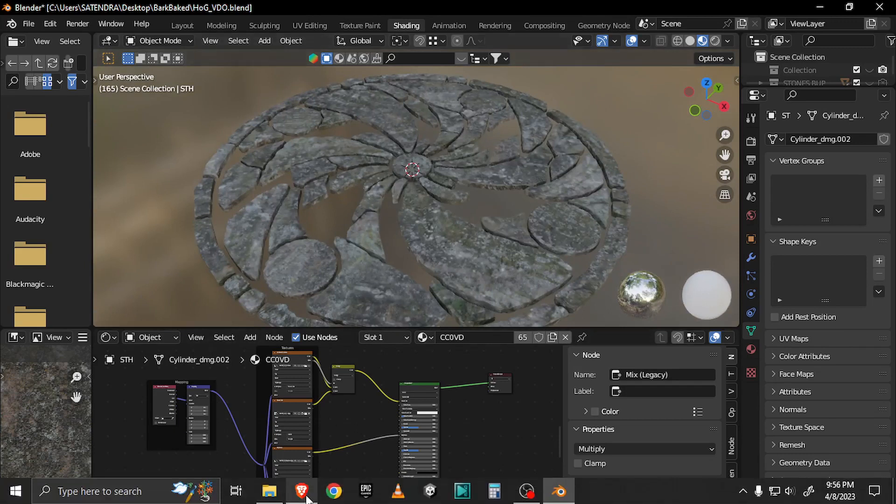
click(301, 491)
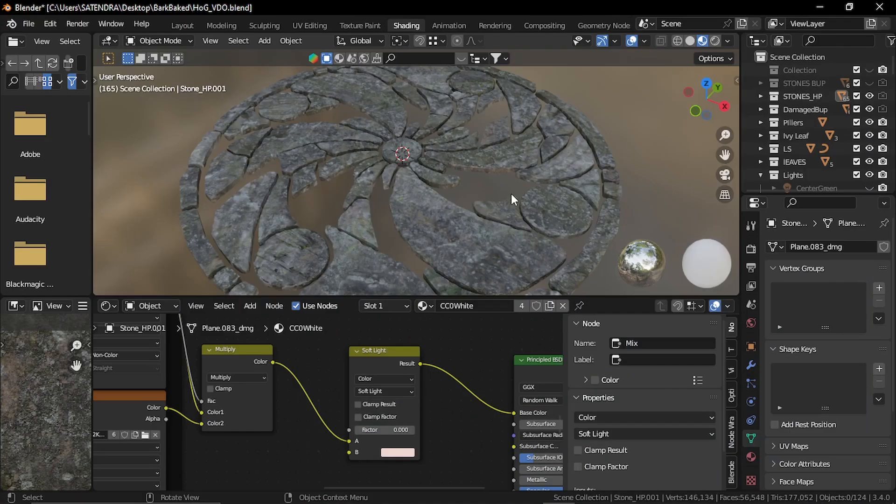
Set the Soft Light mix node's factor to 1.000 in the CC0White material and open its B colour.
middle_drag(446, 187, 427, 187)
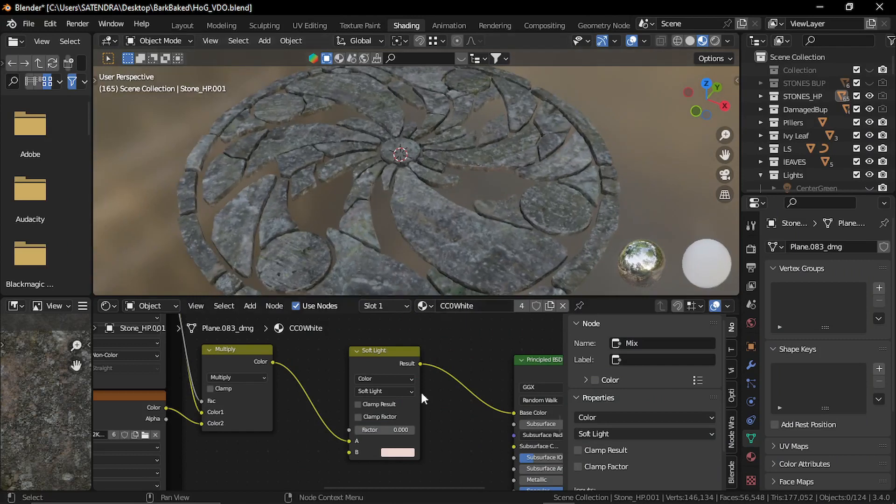
middle_drag(427, 396, 426, 385)
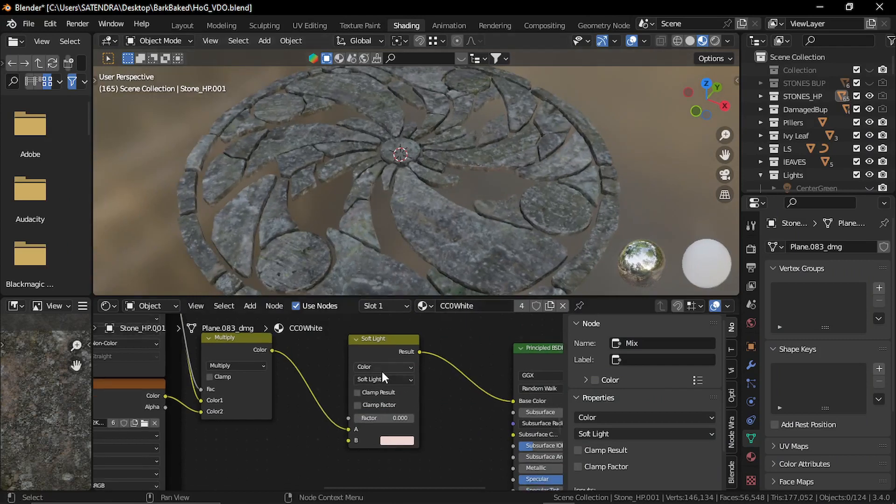
drag(358, 418, 414, 417)
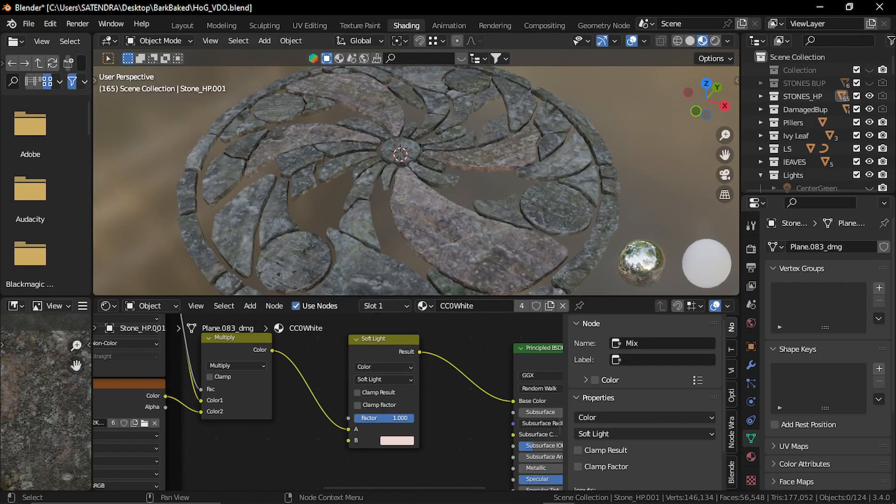
click(397, 441)
click(422, 339)
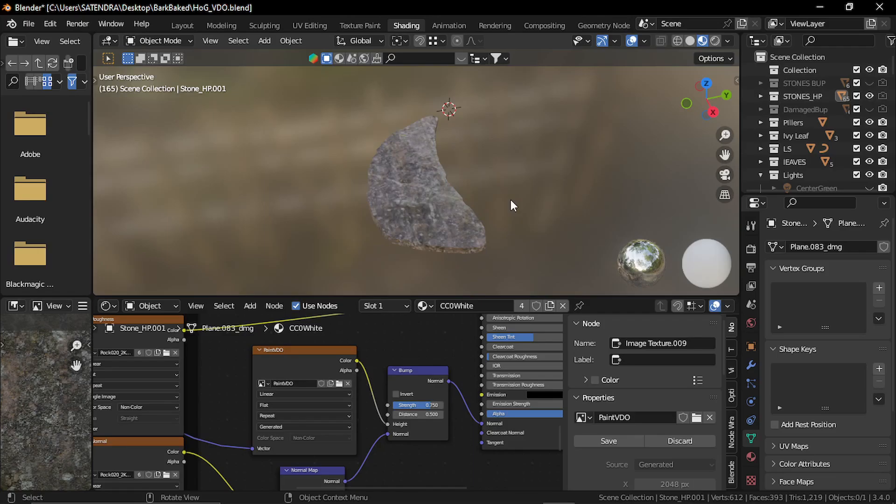
middle_drag(443, 203, 474, 204)
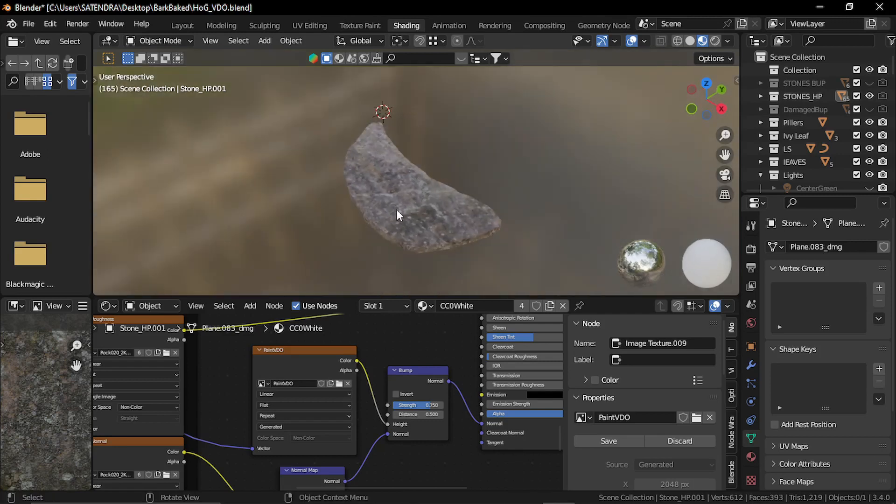
Select the PaintVDO image texture node that feeds the Bump height in CC0White, and switch to the texture painting workspace.
scroll(286, 391, up, 1)
click(301, 362)
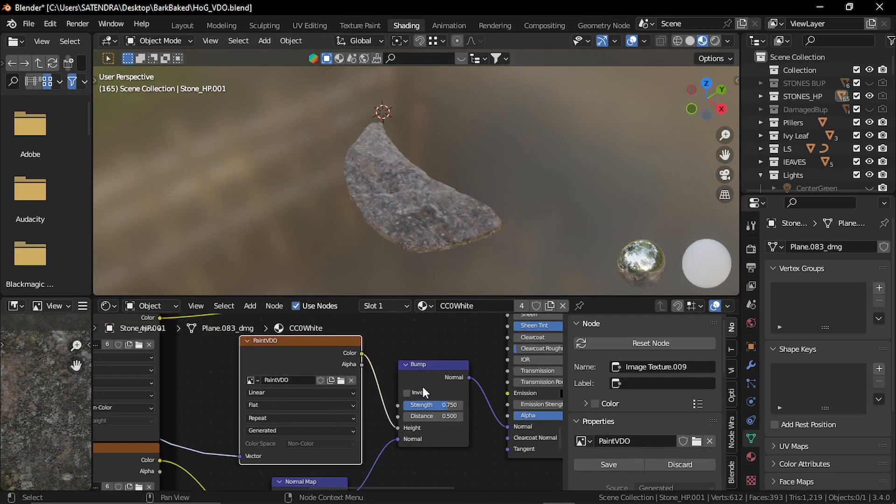
middle_drag(496, 422, 443, 421)
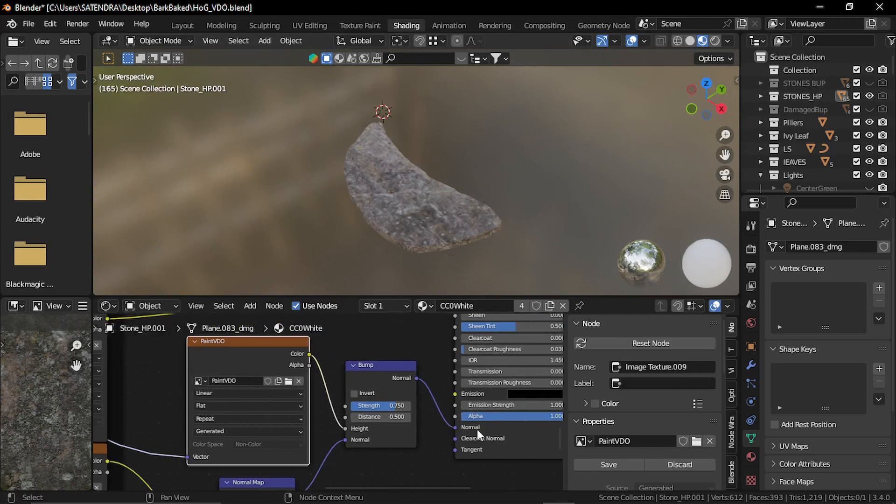
click(362, 24)
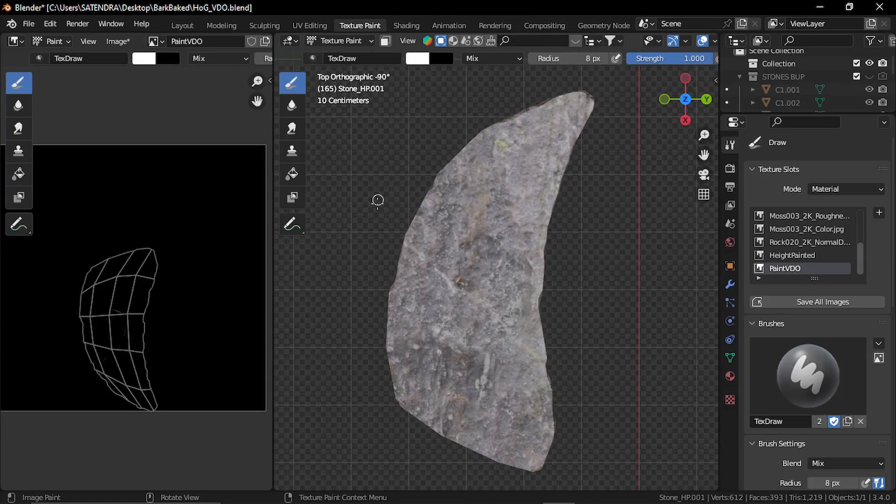
Paint white swirl strokes on the curved stone's PaintVDO texture with the TexDraw brush and soften them with the Soften brush.
mouse_move(522, 189)
mouse_down()
mouse_move(475, 319)
mouse_move(458, 327)
mouse_up()
mouse_move(527, 189)
mouse_down()
mouse_move(510, 183)
mouse_move(539, 177)
mouse_up()
click(292, 106)
key(f)
click(501, 167)
mouse_move(491, 245)
mouse_down()
mouse_move(499, 315)
mouse_move(477, 313)
mouse_move(455, 289)
mouse_move(470, 290)
mouse_move(430, 255)
mouse_move(434, 304)
mouse_up()
Undo the last stroke, resize the brush, paint more of the spiral and pointed-leaf carving, and soften it at radius 6 px.
click(292, 83)
key(ctrl+z)
key(f)
click(457, 292)
mouse_move(492, 196)
mouse_down()
mouse_move(496, 221)
mouse_move(492, 197)
mouse_up()
click(292, 106)
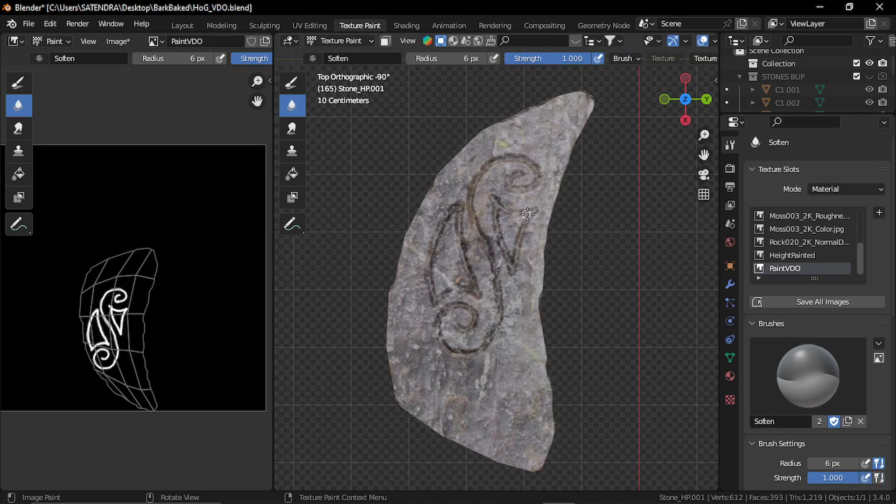
middle_drag(506, 239, 574, 261)
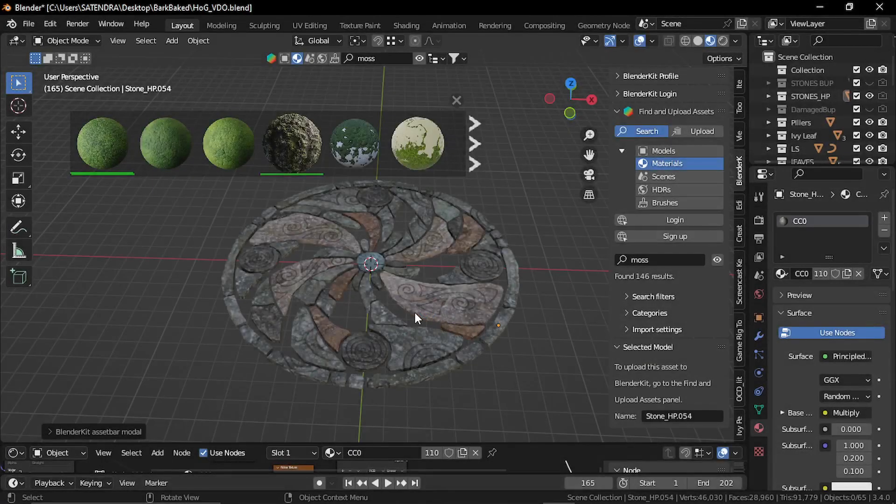
Enlarge the node editor and preview only the moss Principled BSDF of the CC0 material on the stone wheel.
middle_drag(413, 309, 399, 292)
scroll(413, 294, up, 2)
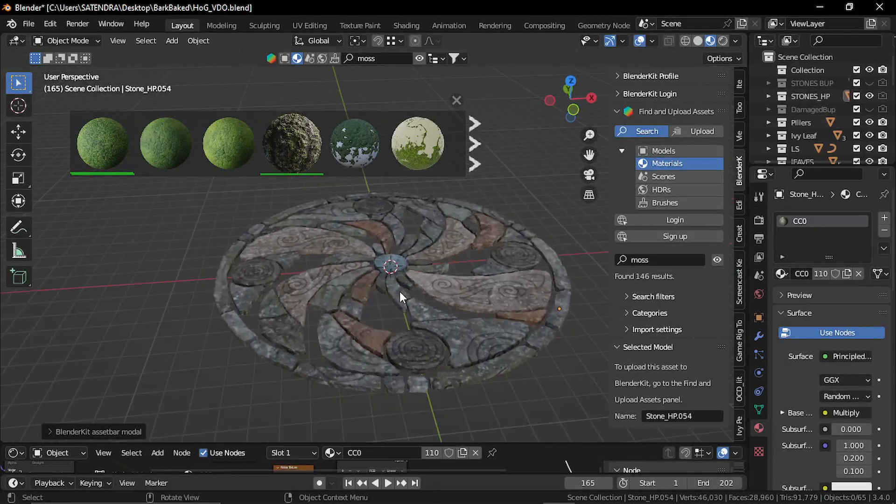
mouse_move(243, 161)
drag(504, 443, 501, 308)
scroll(385, 368, down, 6)
middle_drag(386, 370, 421, 469)
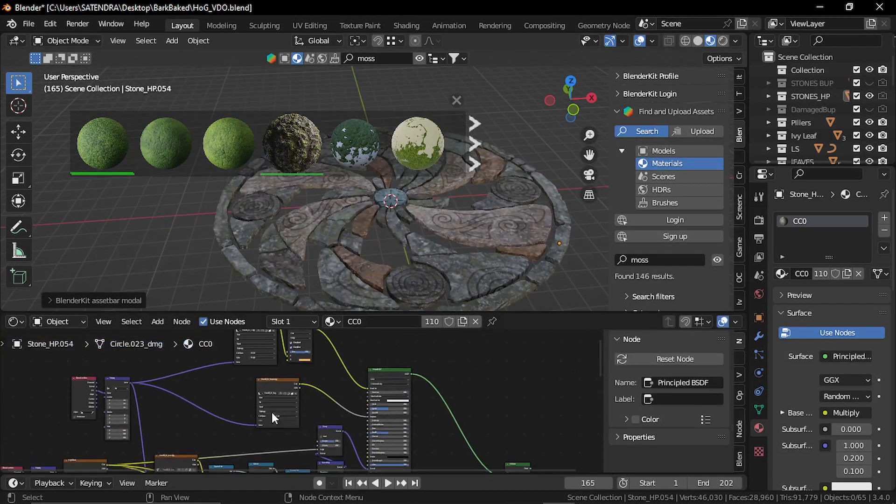
middle_drag(381, 424, 362, 389)
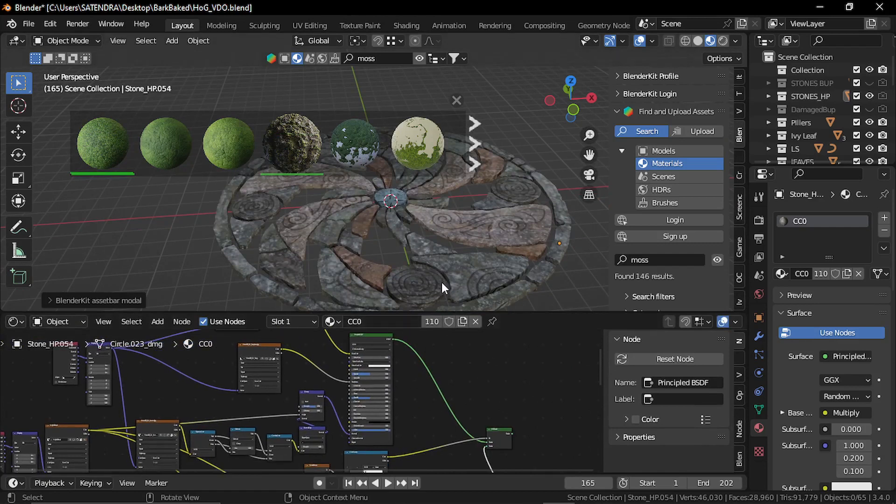
middle_drag(426, 379, 424, 496)
ctrl+shift+click(360, 340)
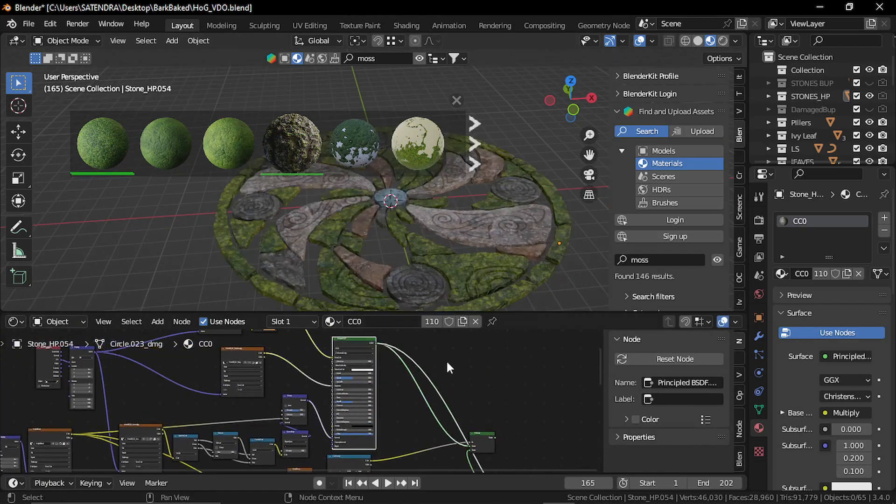
Review the Noise Texture and ColorRamp mask of CC0, and reconnect the Mix Shader to the material output.
middle_drag(430, 387, 429, 321)
scroll(310, 415, up, 11)
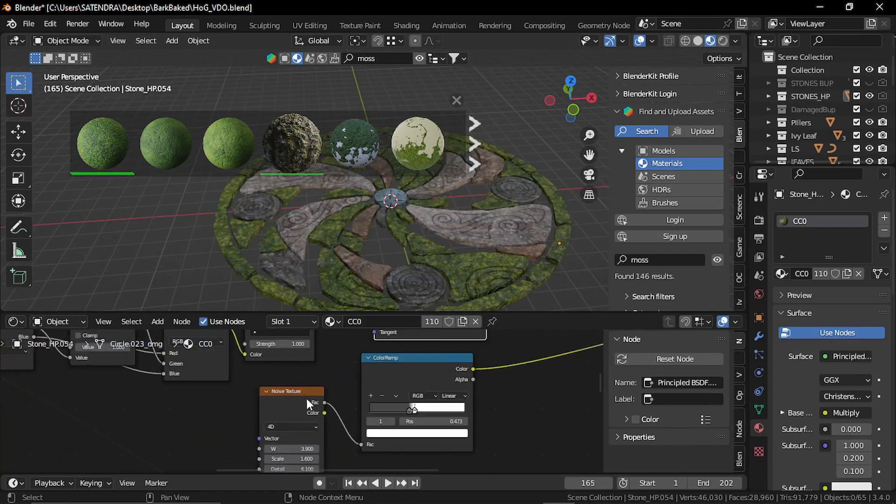
middle_drag(385, 395, 345, 406)
scroll(418, 387, down, 7)
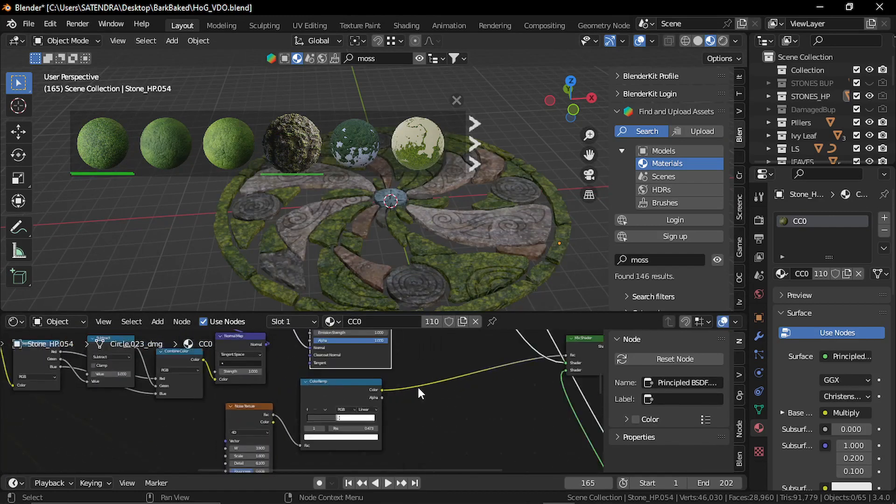
middle_drag(456, 389, 368, 420)
scroll(452, 403, up, 4)
ctrl+shift+click(496, 388)
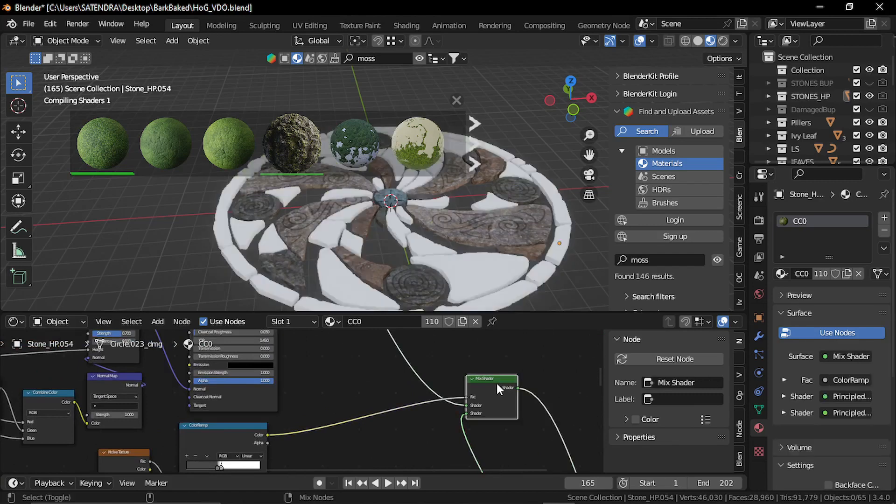
Adjust the W value of the 4D Noise Texture that drives the moss mask.
scroll(326, 409, up, 3)
middle_drag(327, 409, 480, 342)
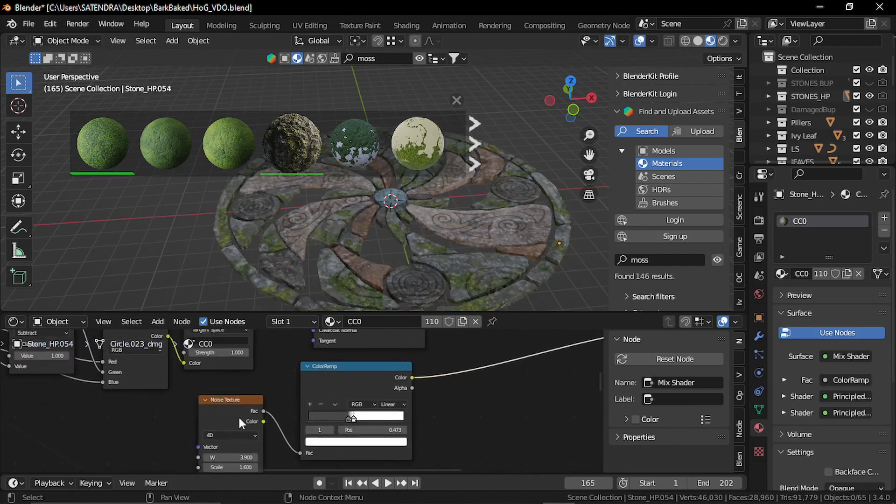
drag(228, 457, 308, 457)
drag(308, 457, 322, 457)
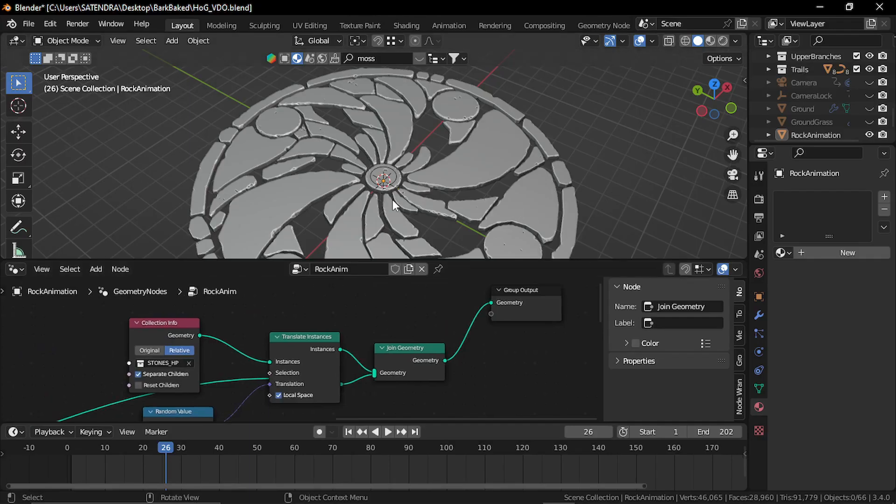
Examine the RockAnim geometry nodes, from the STONES_HP collection and Translate Instances back to the Mesh Circle and Geometry Proximity nodes.
middle_drag(368, 197, 412, 184)
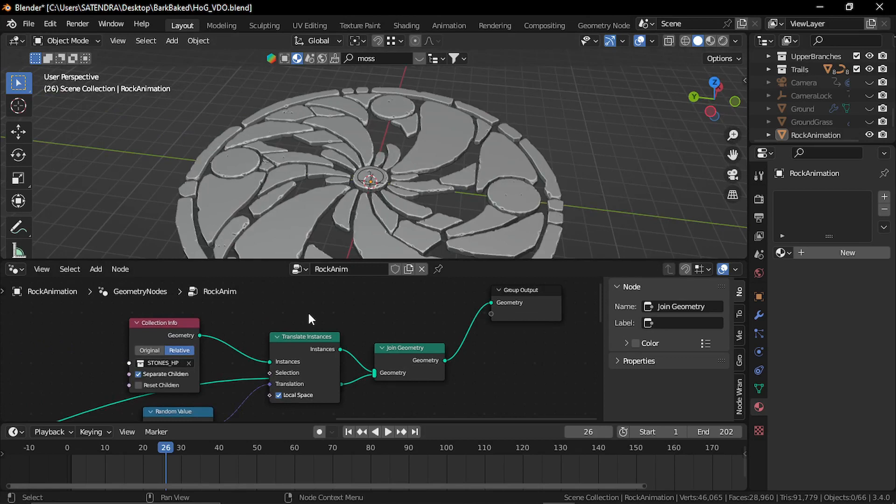
middle_drag(307, 310, 341, 325)
scroll(350, 318, up, 2)
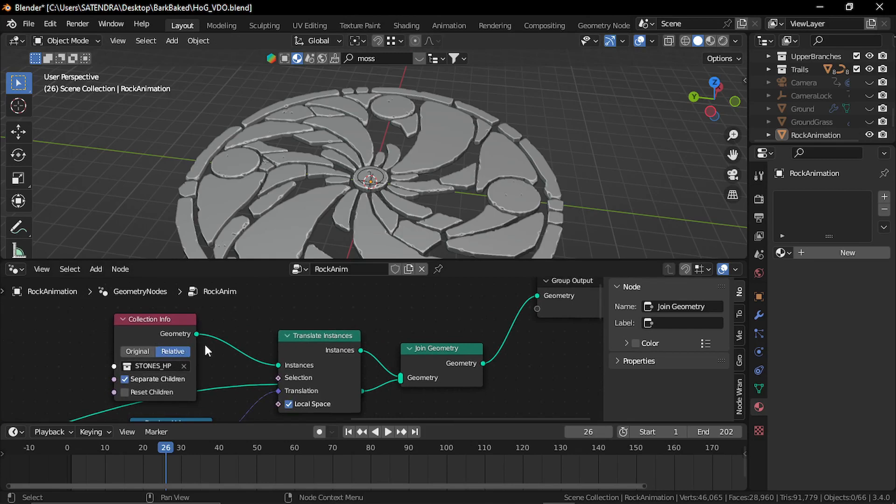
middle_drag(326, 351, 397, 305)
scroll(291, 365, down, 4)
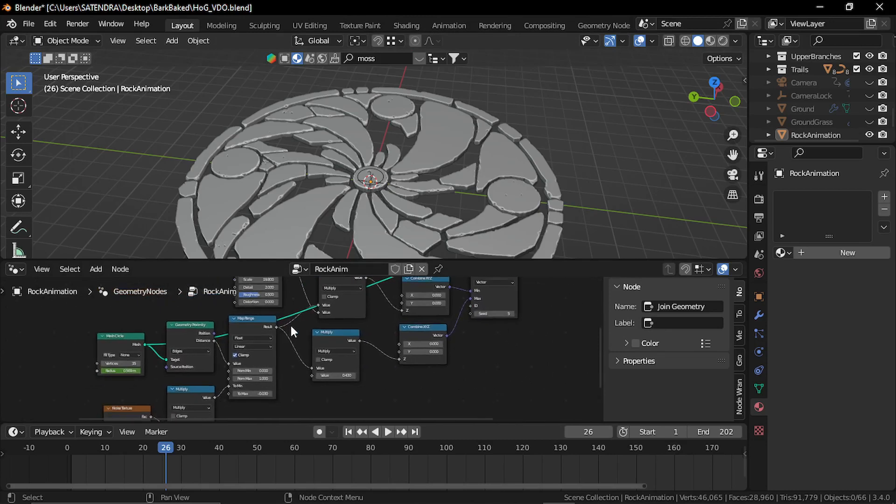
scroll(254, 340, up, 5)
middle_drag(254, 340, 377, 337)
scroll(222, 350, up, 1)
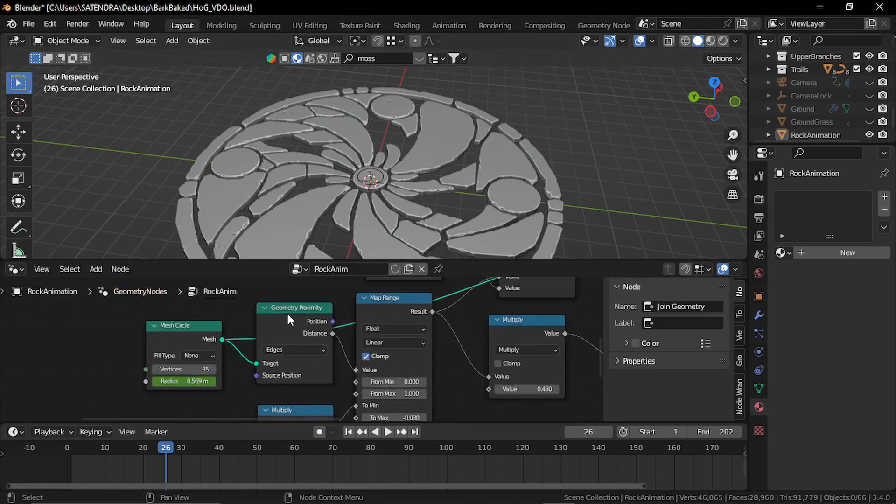
scroll(323, 311, down, 1)
middle_drag(424, 317, 296, 365)
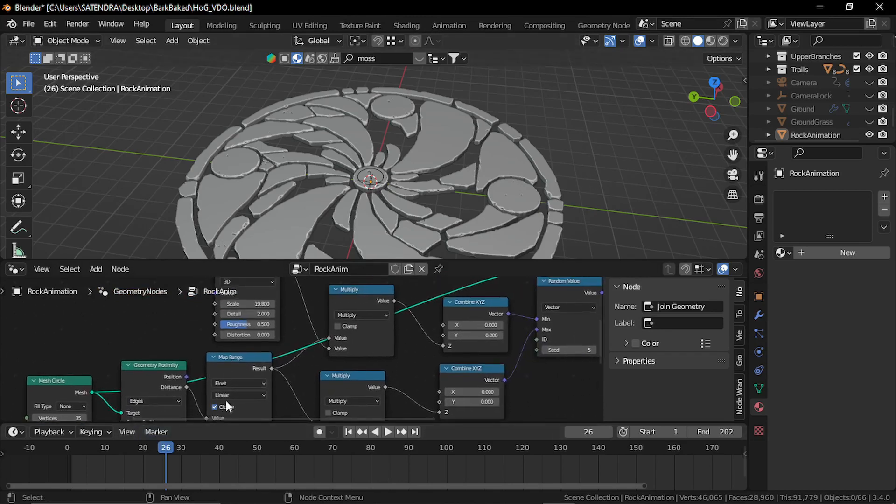
middle_drag(226, 401, 279, 358)
middle_drag(180, 374, 213, 379)
scroll(273, 352, up, 3)
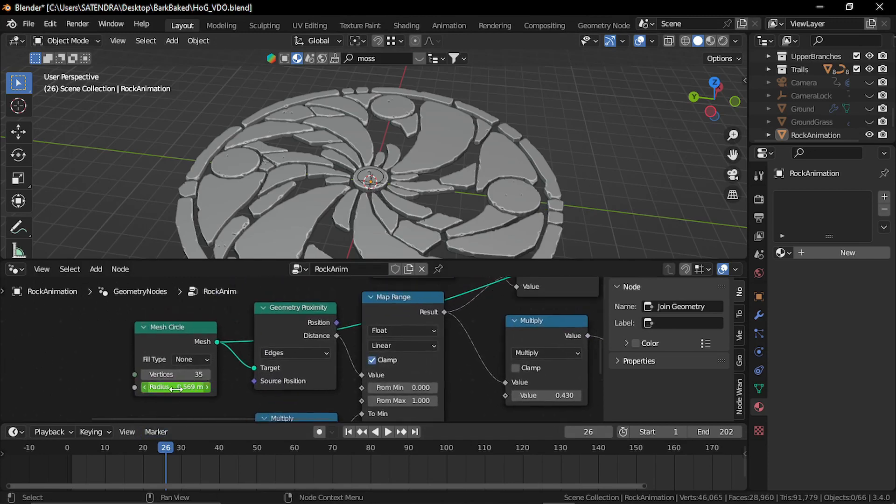
Scrub and play the timeline to check how the Mesh Circle's animated radius moves the stones.
drag(166, 447, 206, 447)
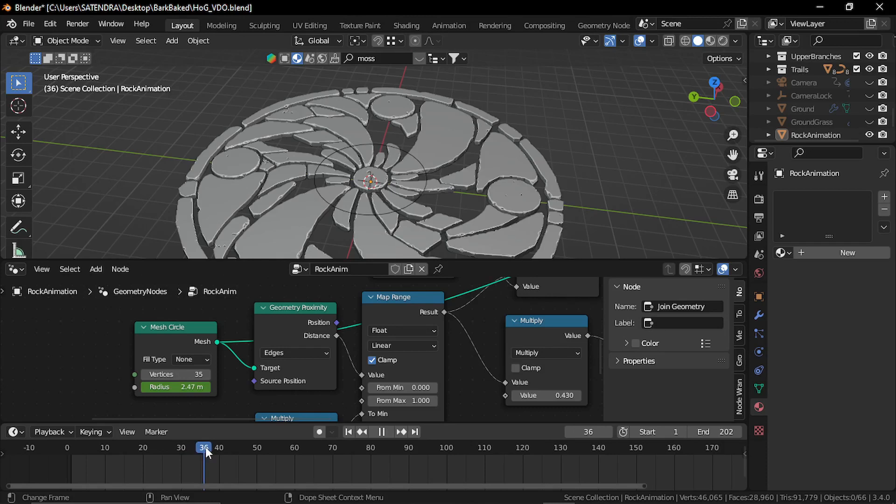
click(175, 332)
key(space)
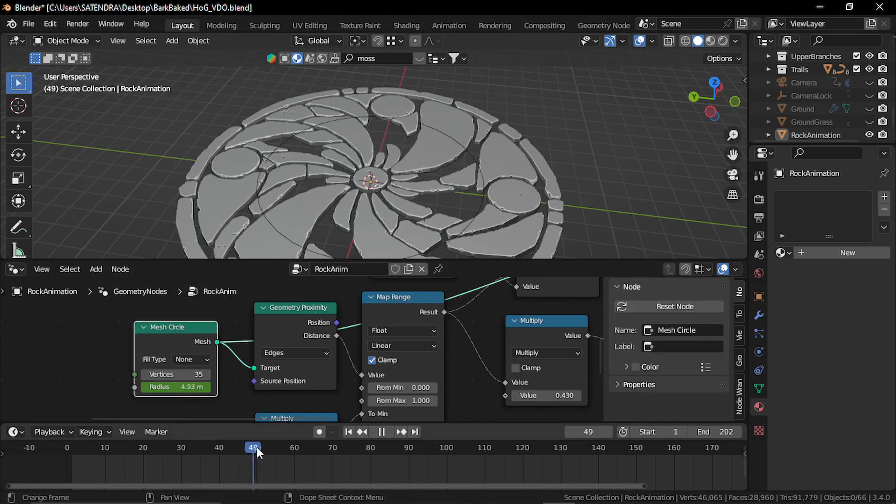
drag(325, 446, 351, 459)
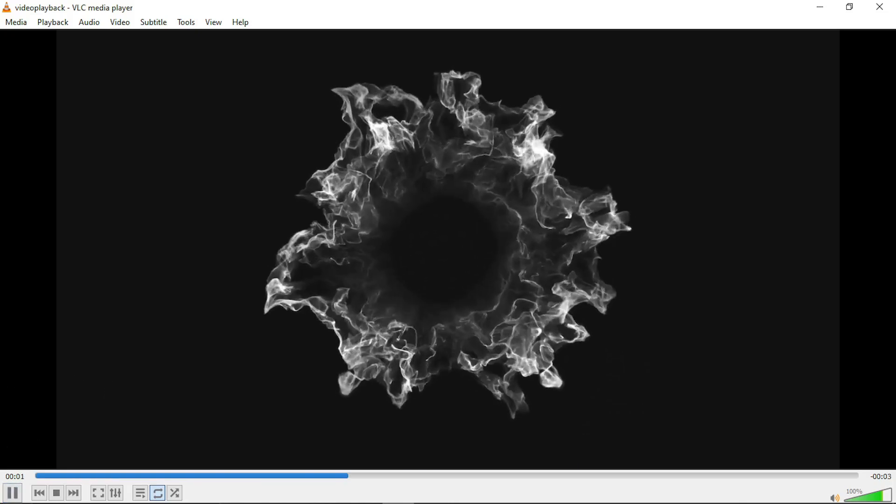
Pause and resume the white smoke ring video in VLC media player.
click(12, 493)
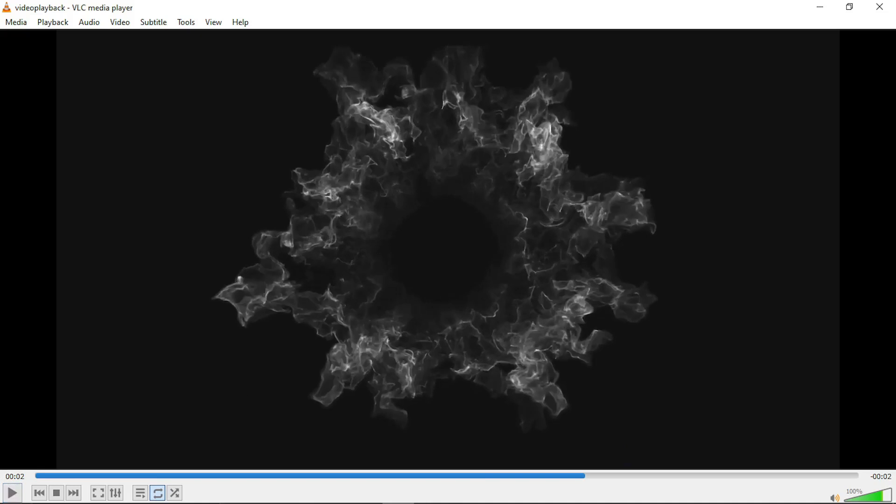
click(12, 492)
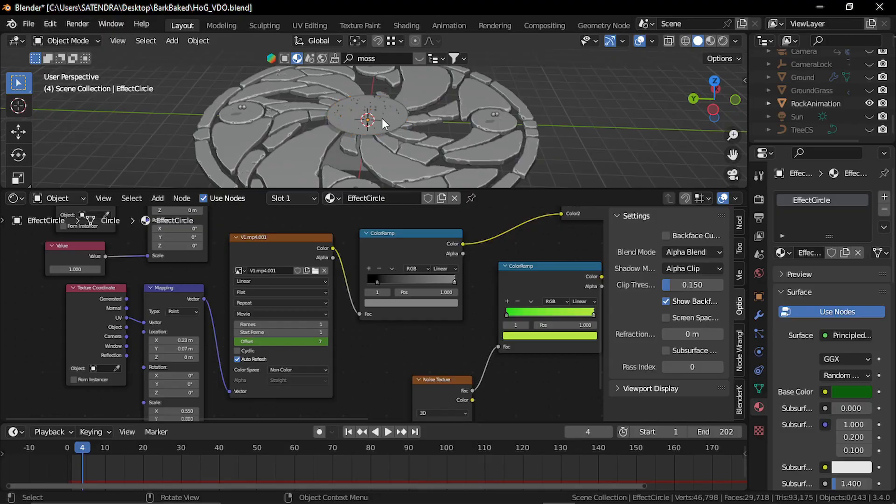
Select the EffectCircle disc, move to frame 21, and examine its V1.mp4.001 movie texture nodes and Alpha Blend setting.
click(384, 123)
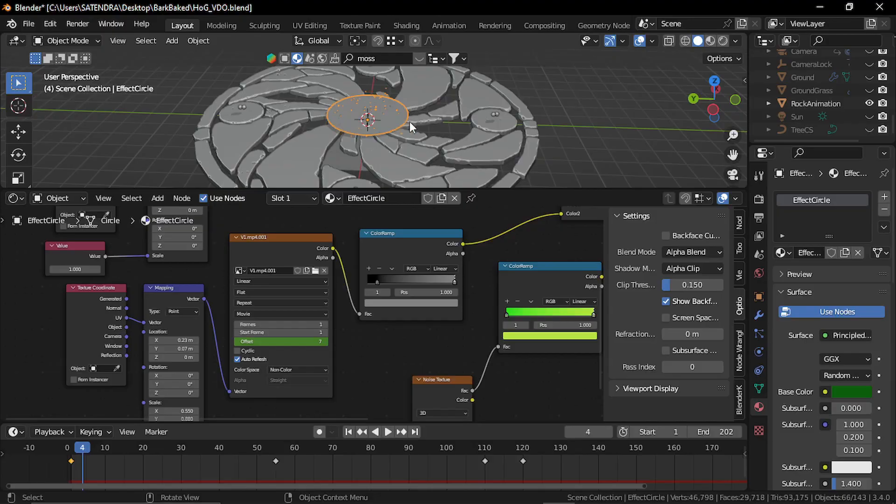
middle_drag(410, 121, 364, 99)
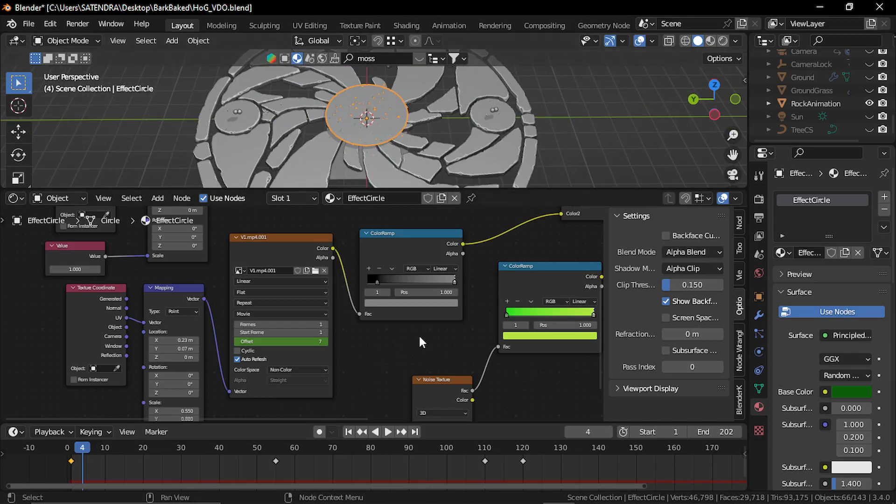
drag(83, 450, 147, 452)
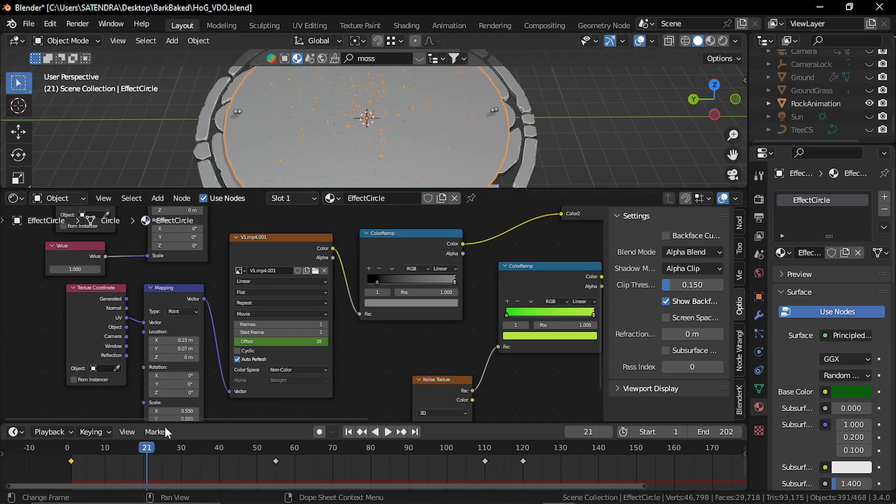
click(287, 251)
middle_drag(281, 260, 314, 275)
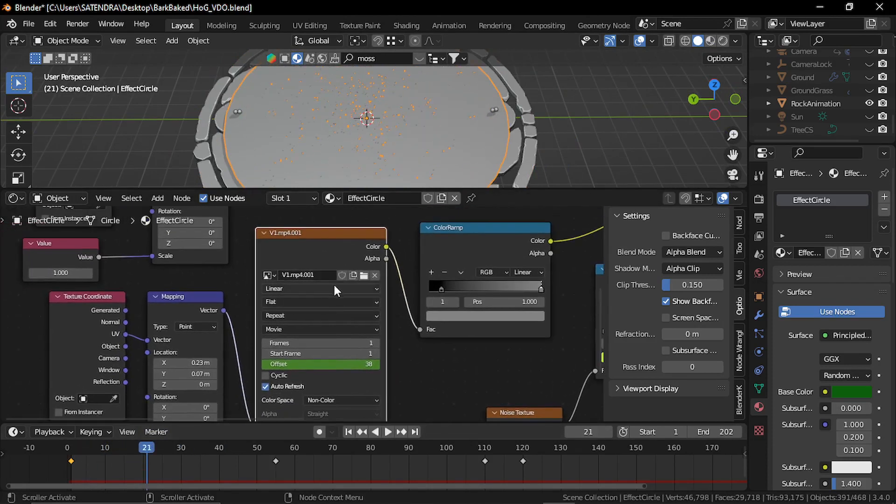
scroll(362, 290, down, 1)
middle_drag(364, 299, 252, 323)
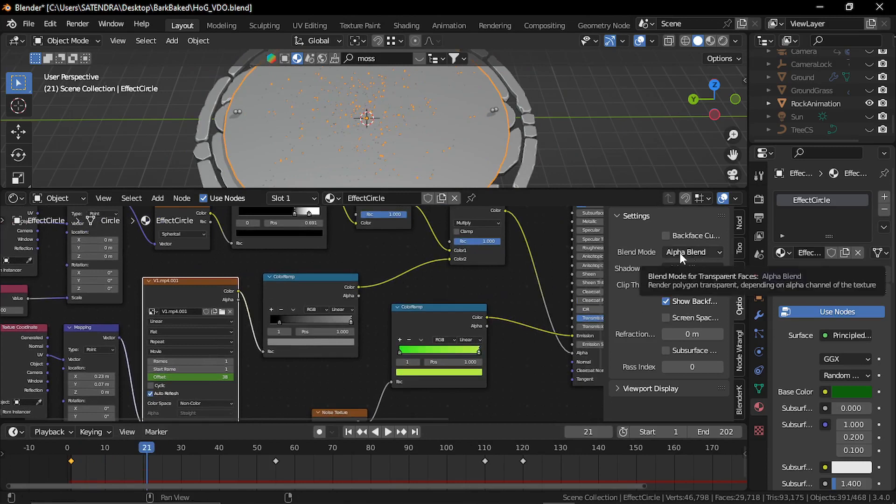
middle_drag(583, 280, 558, 284)
Show the viewport in Material Preview, preview the ColorRamp fed by V1.mp4.001, and move to frame 22.
click(709, 41)
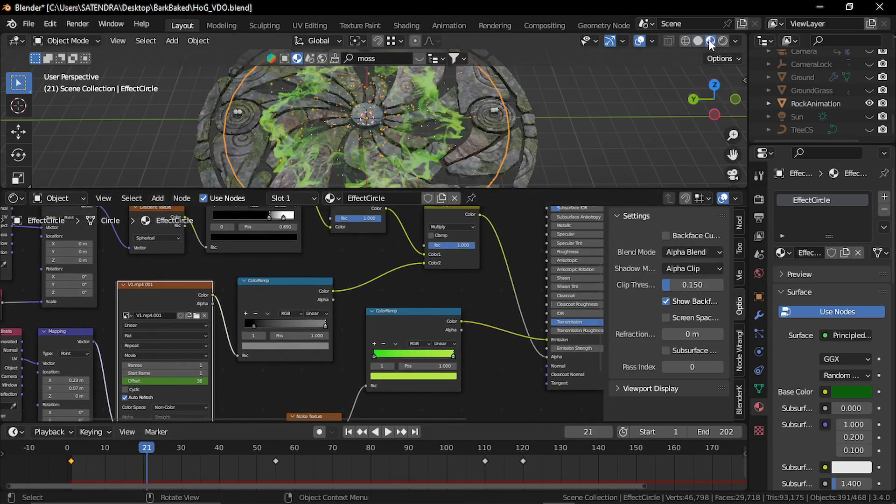
ctrl+shift+click(286, 284)
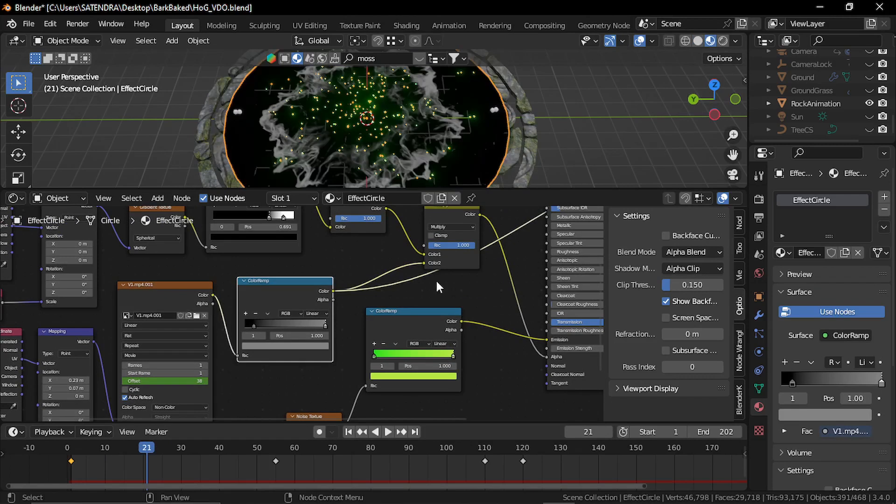
mouse_move(156, 447)
mouse_down()
mouse_move(88, 447)
mouse_move(250, 448)
mouse_move(151, 446)
mouse_up()
scroll(396, 343, down, 1)
middle_drag(414, 344, 319, 372)
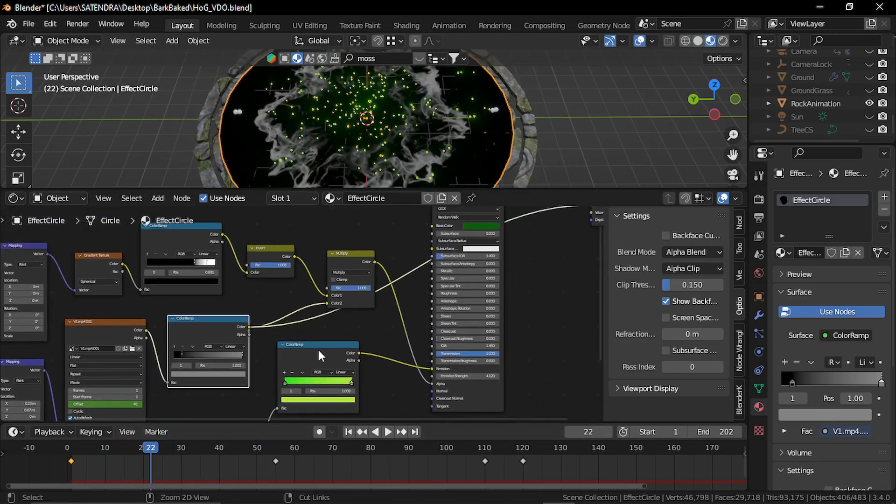
Reconnect EffectCircle's Principled BSDF to the material output, and scrub and play the green smoke animation.
middle_drag(509, 307, 498, 351)
ctrl+shift+click(458, 237)
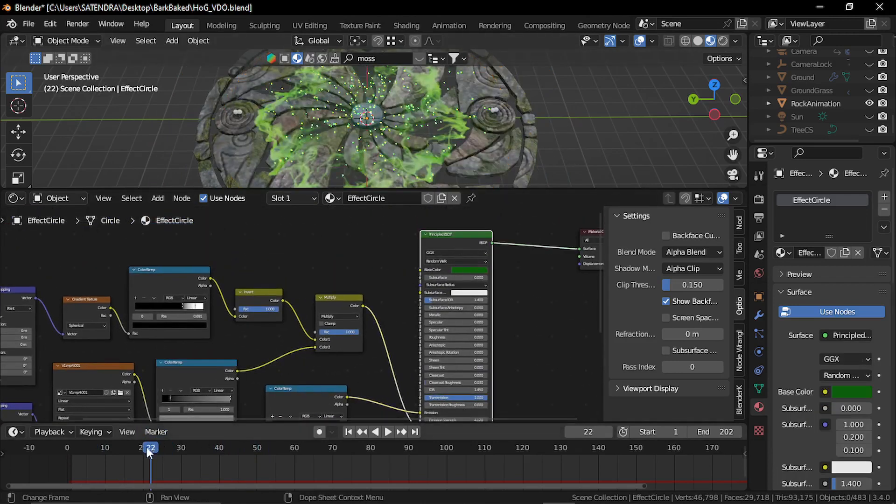
drag(147, 447, 324, 452)
key(space)
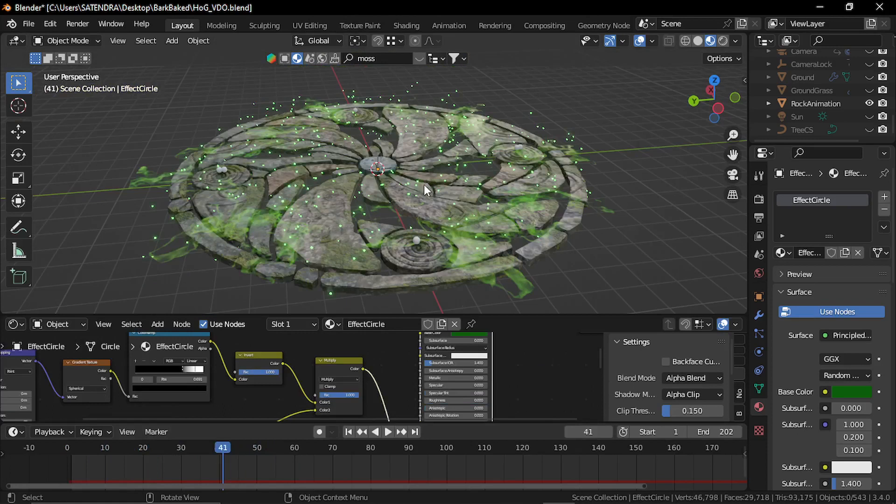
Select the EffectCircle disc and look through the settings of its StonesParticle particle system.
click(444, 180)
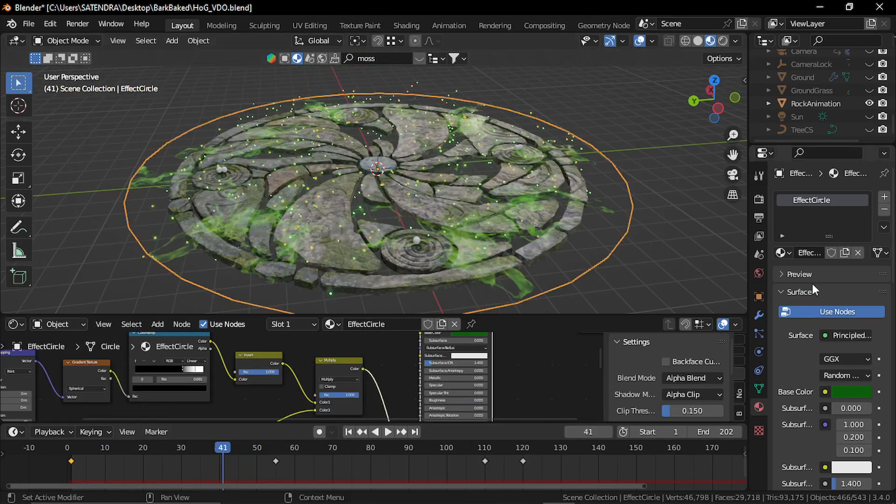
click(758, 334)
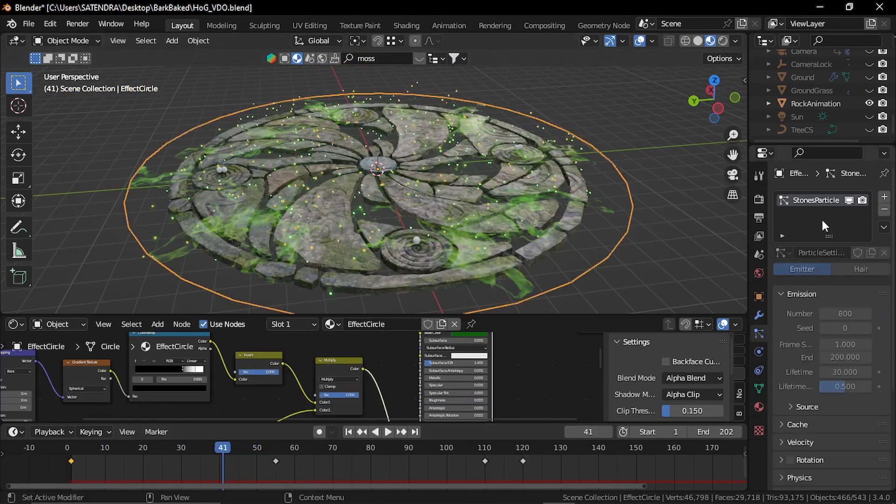
scroll(825, 308, down, 7)
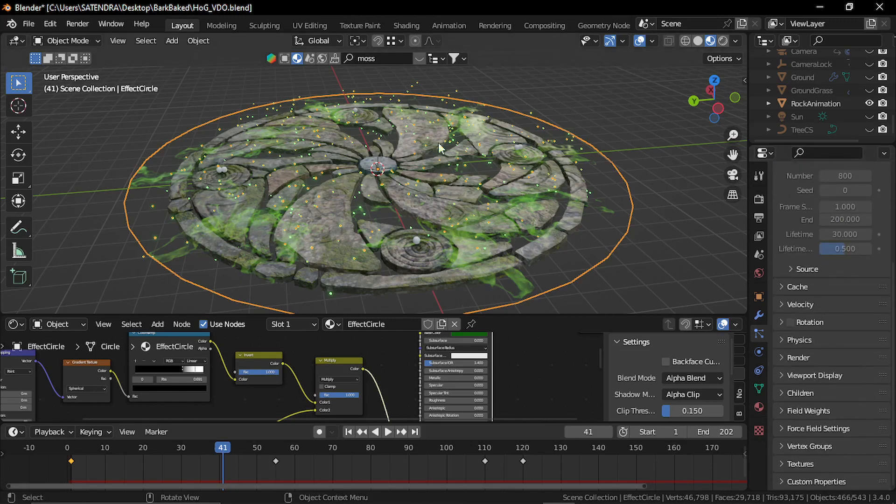
mouse_move(438, 148)
middle_down()
mouse_move(489, 161)
mouse_move(534, 147)
mouse_move(430, 135)
middle_up()
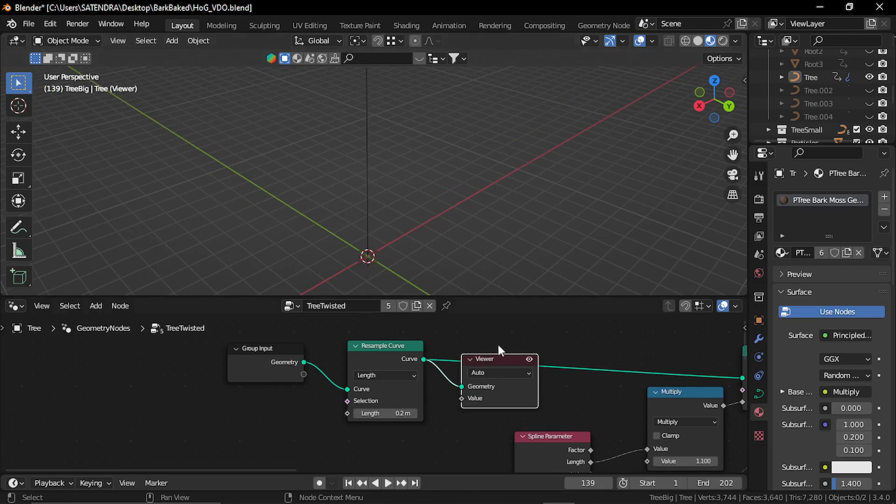
Select the Tree curve and preview the Join Geometry output of the profile circles in its TreeTwisted node tree.
middle_drag(496, 348, 452, 352)
drag(406, 162, 331, 200)
mouse_move(374, 217)
middle_down()
mouse_move(384, 219)
mouse_move(356, 215)
mouse_move(390, 215)
middle_up()
scroll(426, 357, down, 6)
middle_drag(551, 448, 366, 374)
scroll(396, 378, up, 2)
middle_drag(426, 382, 365, 410)
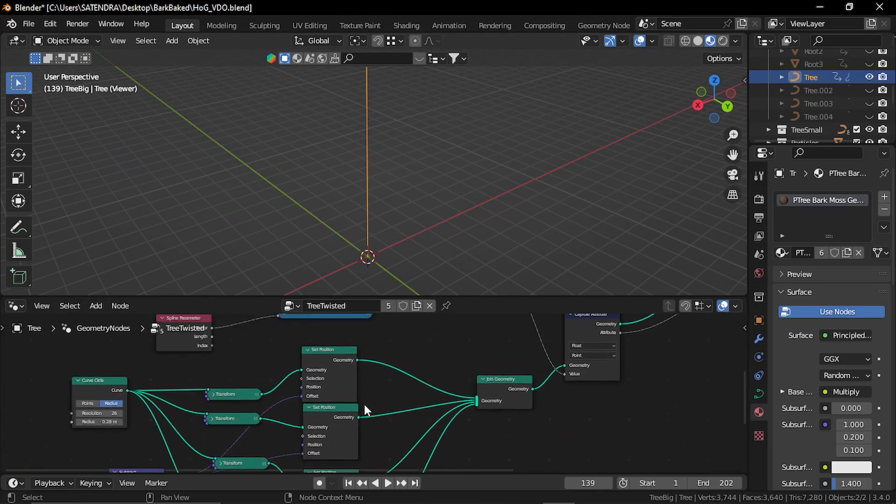
ctrl+shift+click(506, 384)
mouse_move(341, 252)
middle_down()
mouse_move(433, 217)
mouse_move(342, 235)
mouse_move(454, 240)
mouse_move(383, 274)
mouse_move(381, 245)
mouse_move(428, 202)
mouse_move(353, 219)
mouse_move(327, 252)
middle_up()
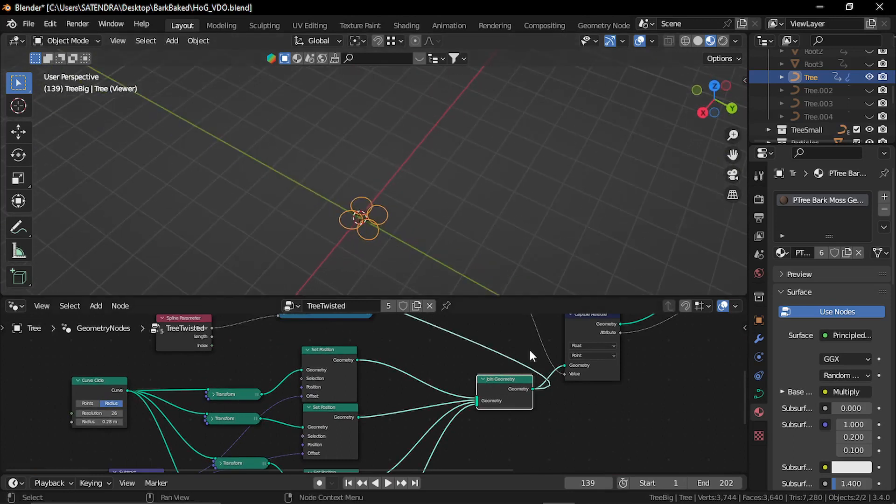
Preview the output of TreeTwisted's Curve to Mesh node in the viewport.
middle_drag(527, 343, 276, 320)
scroll(514, 280, up, 1)
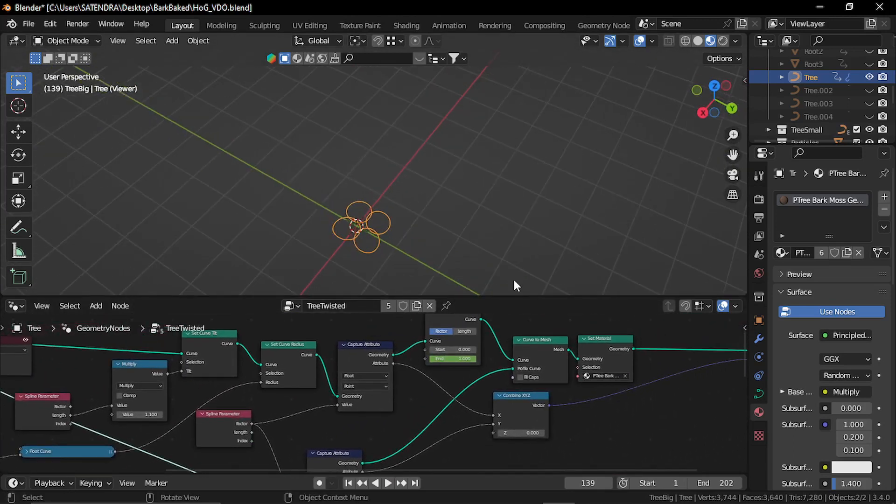
scroll(539, 341, up, 1)
ctrl+shift+click(559, 341)
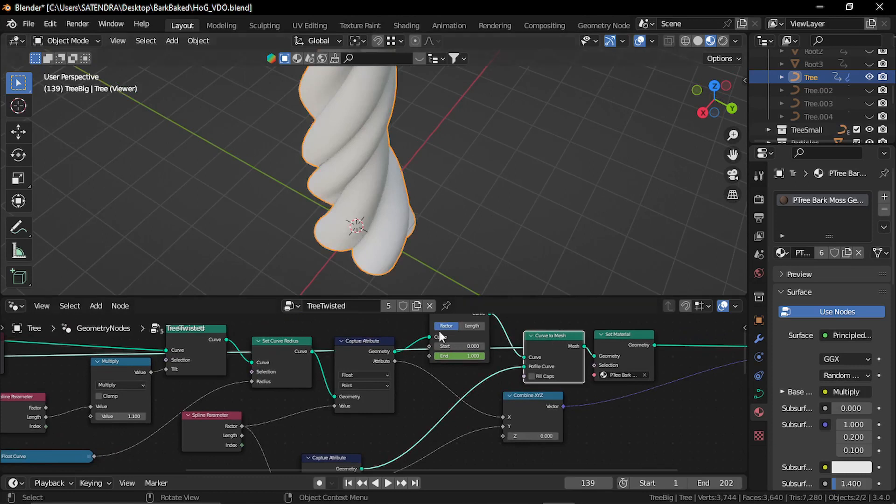
Select the Set Curve Tilt node in TreeTwisted and inspect how the Multiply value controls the trunk's twist.
scroll(258, 367, down, 2)
middle_drag(259, 367, 421, 405)
scroll(371, 398, up, 3)
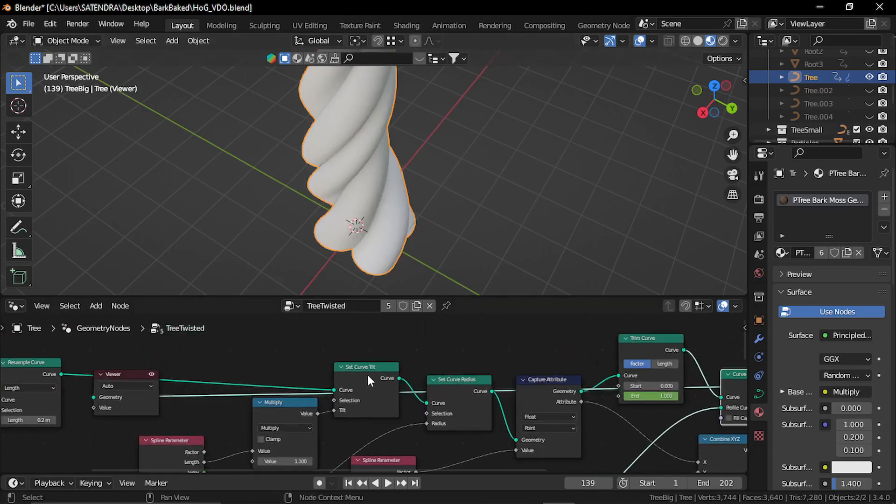
ctrl+shift+click(368, 380)
middle_drag(424, 267, 419, 206)
middle_drag(329, 419, 370, 374)
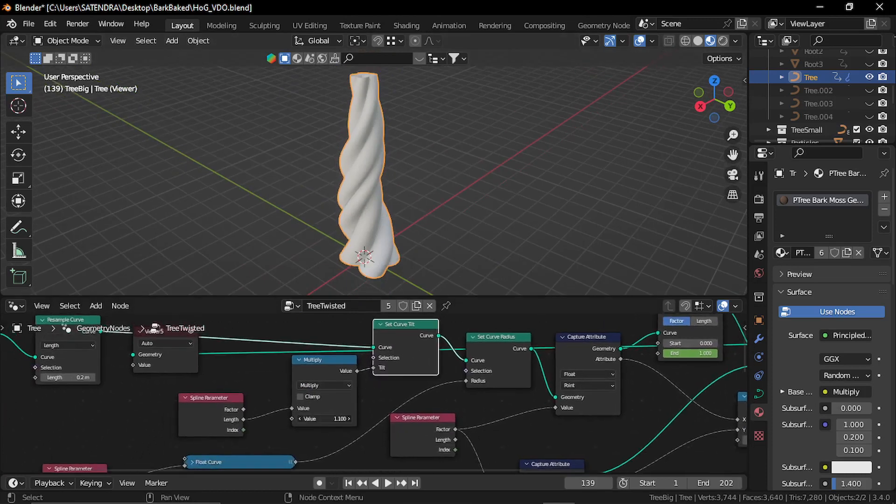
mouse_move(336, 419)
mouse_down()
mouse_move(410, 419)
mouse_move(337, 418)
mouse_up()
Examine the Combine XYZ and Set Material nodes of TreeTwisted, and view the twisted trunk with its bark material.
scroll(388, 407, down, 2)
middle_drag(522, 374, 308, 369)
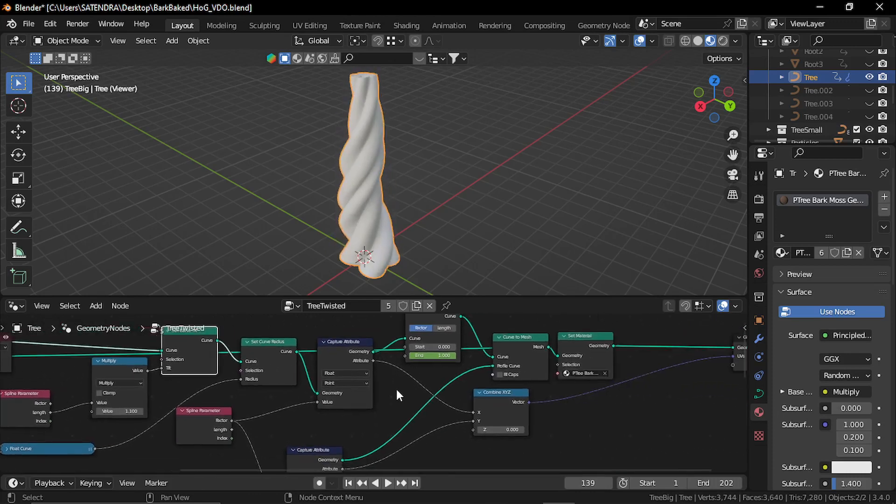
scroll(396, 389, up, 2)
middle_drag(389, 427, 331, 406)
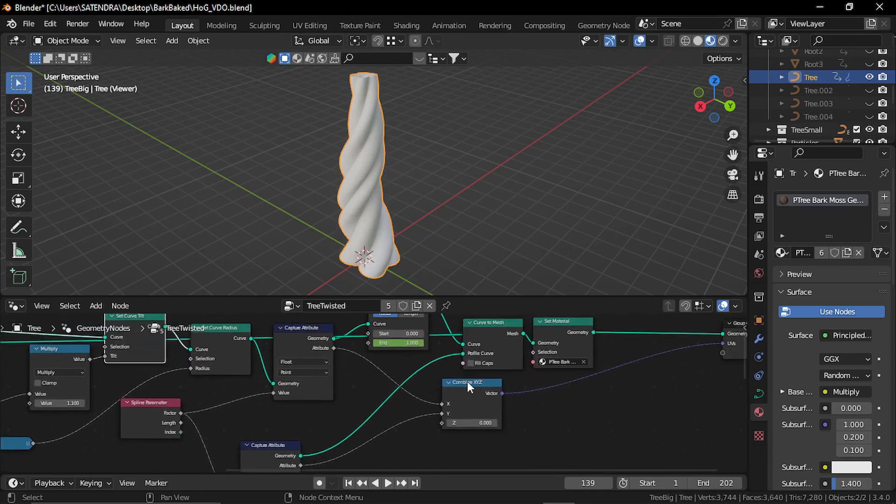
middle_drag(561, 349, 477, 379)
middle_drag(373, 185, 439, 194)
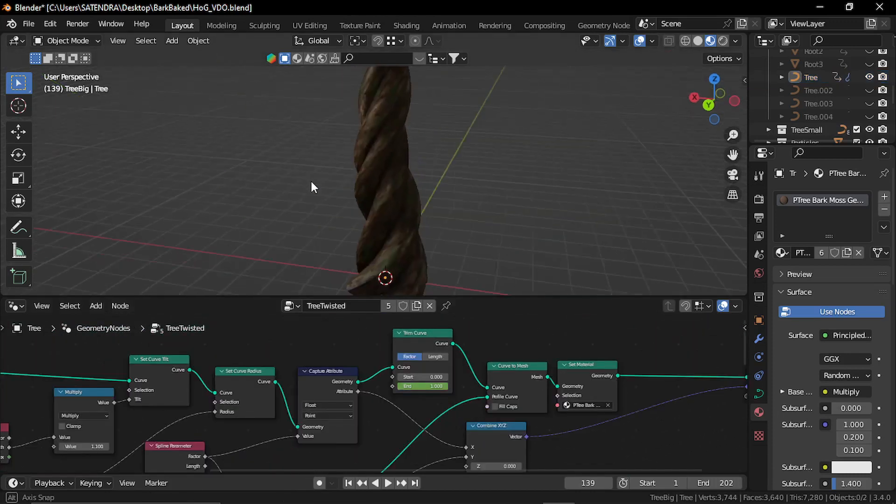
Scrub the End factor of TreeTwisted's Trim Curve node to examine how it controls the trunk's growth.
scroll(461, 396, down, 2)
middle_drag(443, 373, 385, 396)
scroll(385, 397, up, 2)
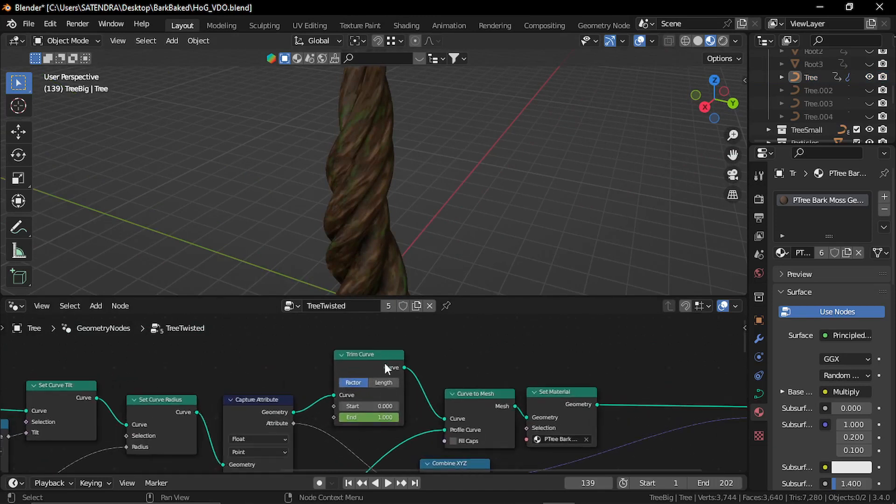
middle_drag(384, 360, 392, 344)
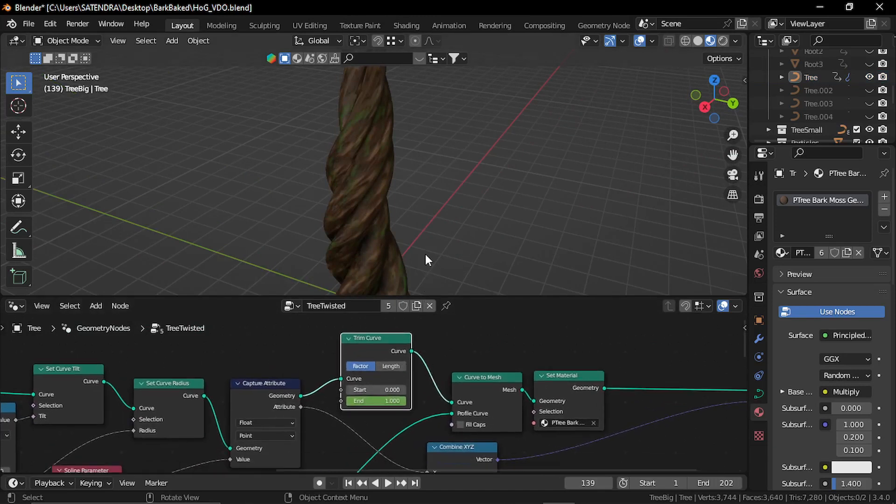
shift+middle_drag(426, 254, 433, 233)
scroll(434, 233, down, 2)
mouse_move(407, 399)
mouse_down()
mouse_move(349, 399)
mouse_move(390, 400)
mouse_up()
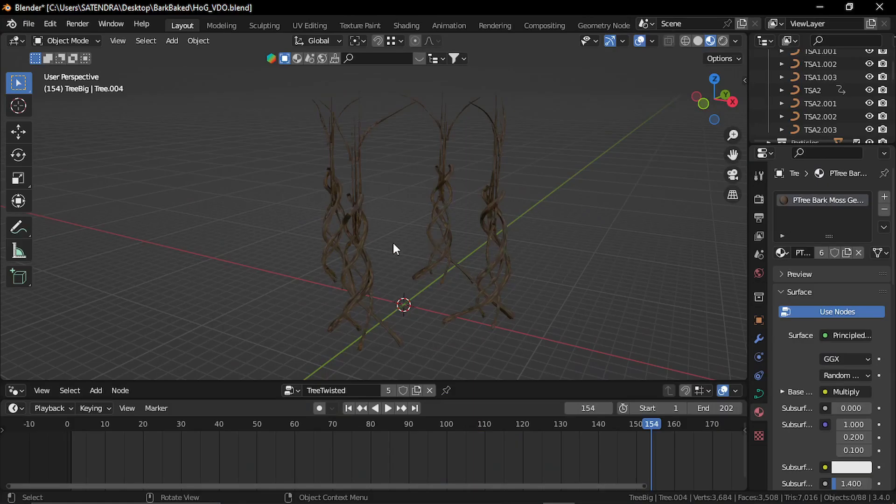
Examine the group of twisted trees up close, and scrub the timeline backwards from frame 154 to review their growth.
middle_drag(393, 242, 521, 312)
scroll(328, 197, up, 5)
scroll(374, 238, down, 4)
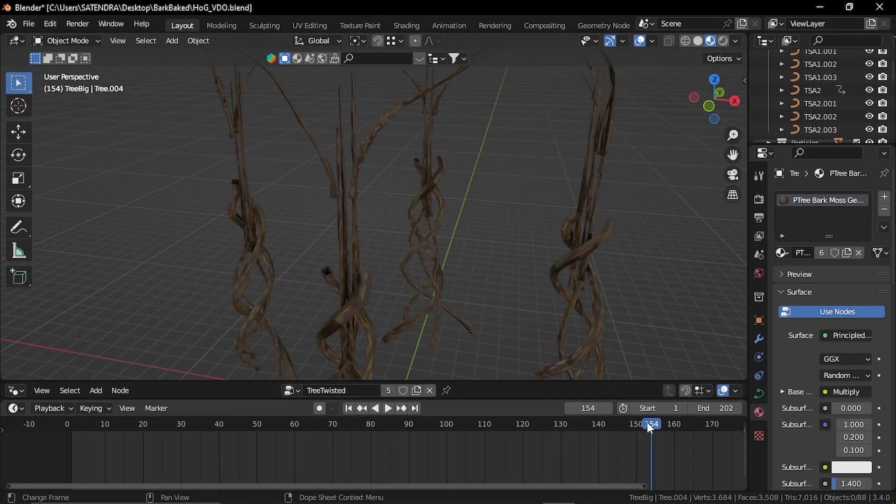
scroll(466, 304, down, 4)
drag(648, 424, 513, 427)
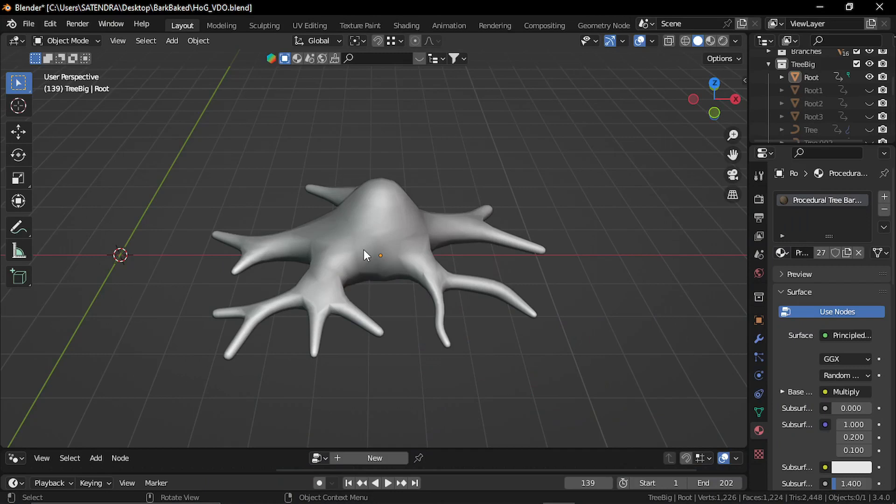
Select the Root mesh and inspect its topology in Edit Mode.
middle_drag(344, 247, 400, 259)
click(400, 259)
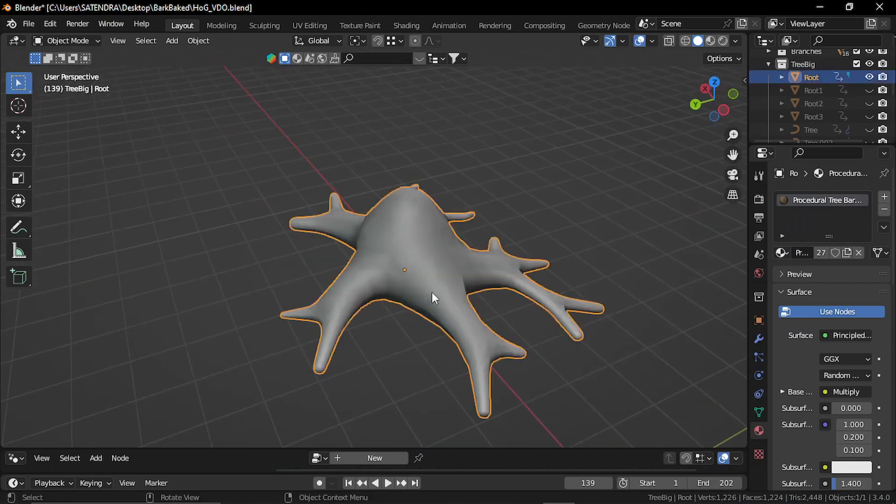
middle_drag(432, 294, 393, 290)
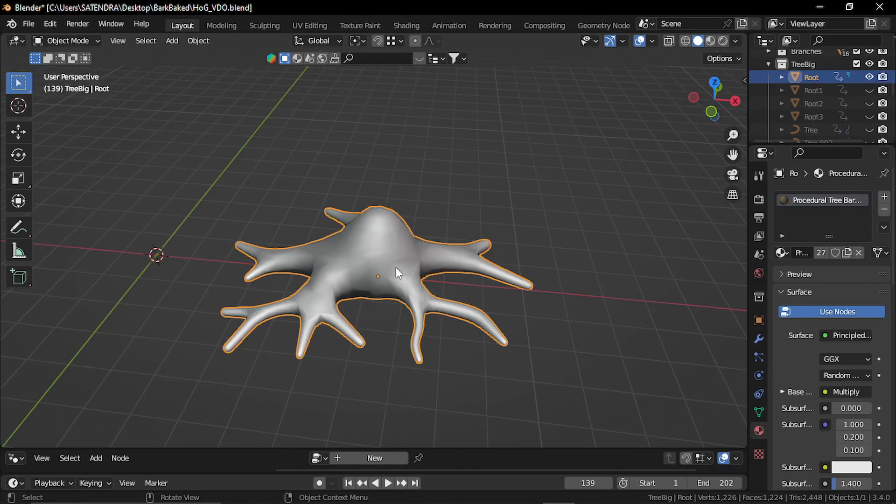
key(Tab)
middle_drag(418, 261, 437, 260)
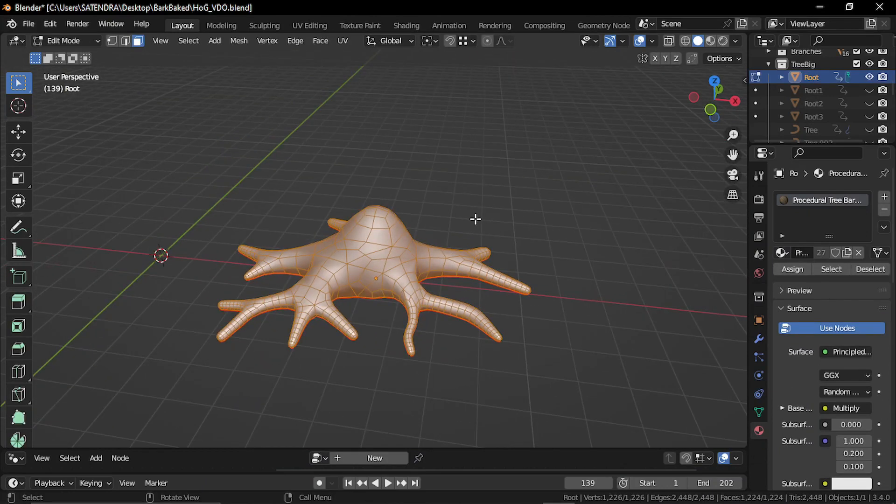
Return the Root mesh to Object Mode, view its bark material in Material Preview, and deselect it.
key(Tab)
click(709, 41)
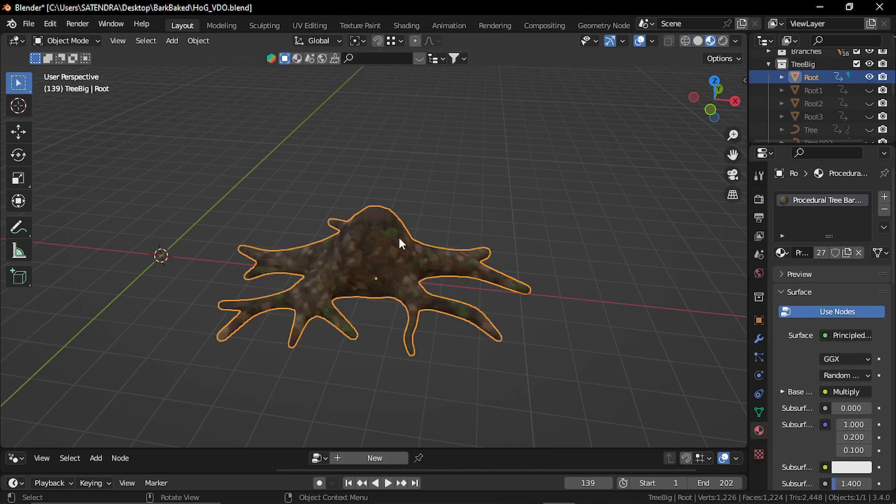
middle_drag(399, 238, 549, 258)
click(585, 269)
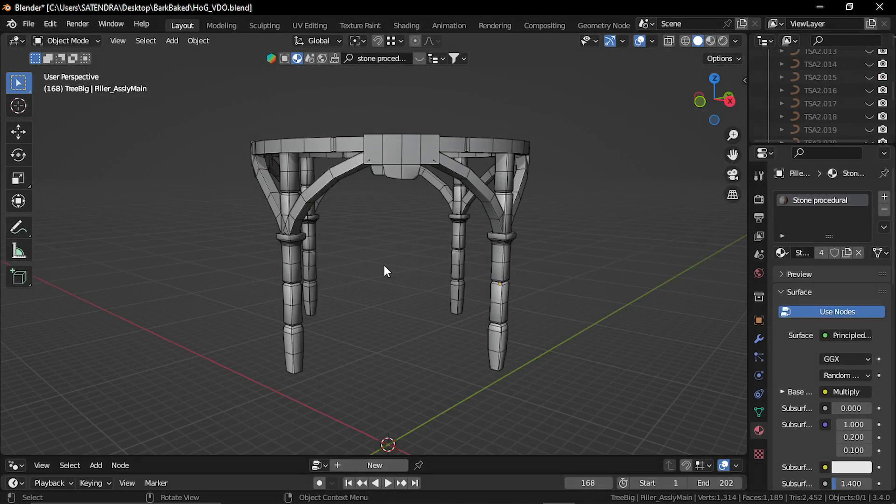
Examine the Piller_AsslyMain pillar ring from several sides, first as solid geometry and with its Stone procedural material.
mouse_move(312, 248)
middle_down()
mouse_move(376, 252)
mouse_move(376, 235)
mouse_move(350, 253)
mouse_move(445, 240)
mouse_move(422, 250)
mouse_move(343, 228)
mouse_move(363, 221)
mouse_move(407, 266)
mouse_move(373, 172)
middle_up()
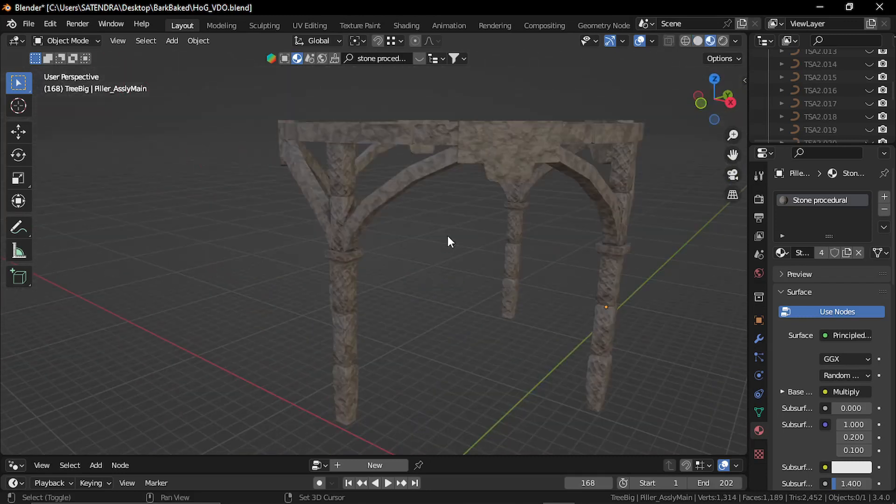
middle_drag(447, 236, 395, 211)
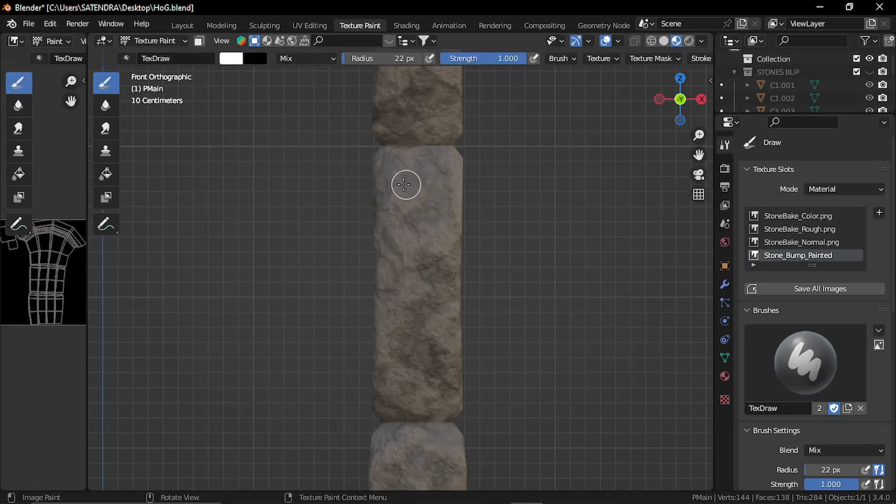
Paint a border and a crisscross carving on PMain's middle stone block in Stone_Bump_Painted with TexDraw, and switch to the Soften brush.
mouse_move(404, 184)
mouse_down()
mouse_move(392, 316)
mouse_move(420, 178)
mouse_move(433, 306)
mouse_move(424, 311)
mouse_up()
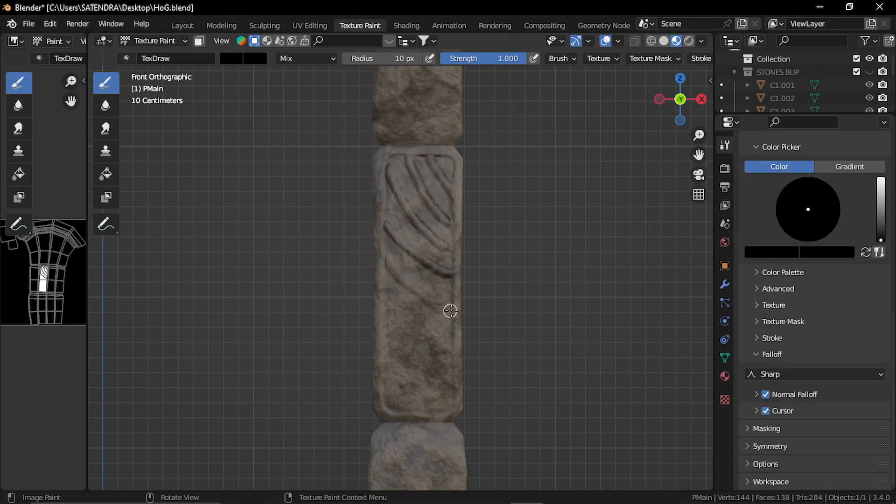
drag(451, 311, 385, 325)
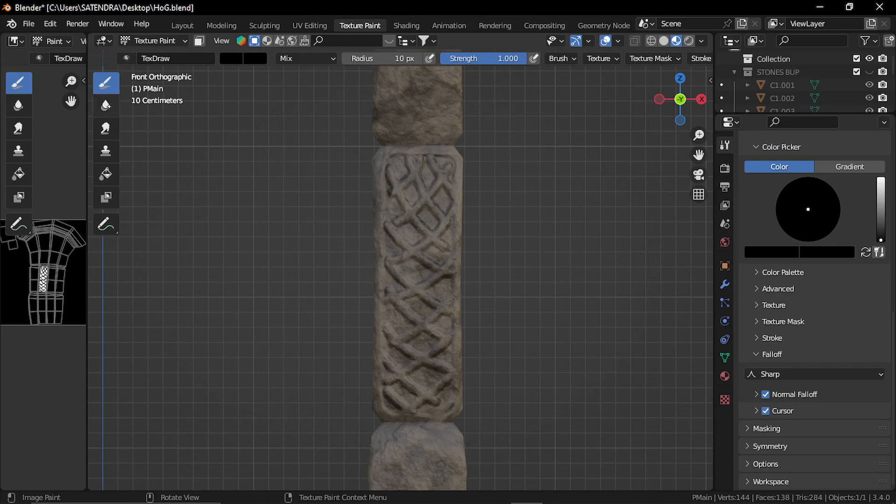
click(108, 106)
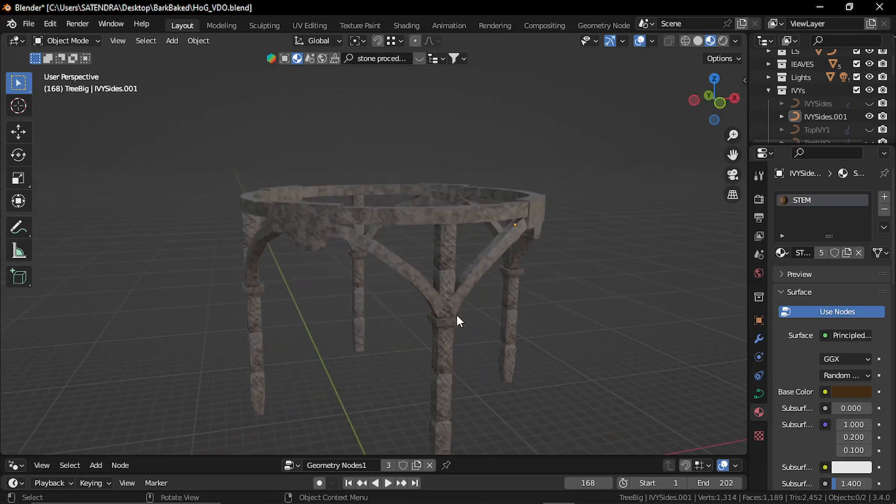
Look over the textured pillar ring, view the IVYPEN add-on's Gumroad page in the Brave browser, and return to Blender.
middle_drag(445, 288, 384, 275)
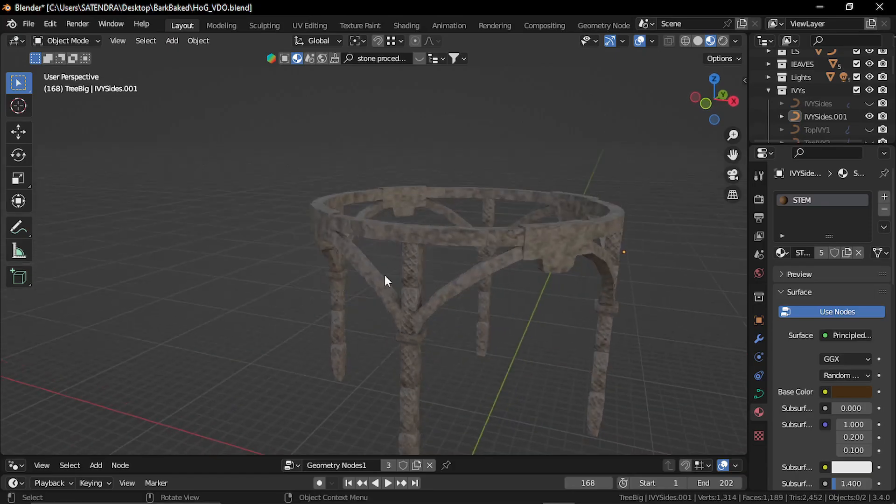
shift+middle_drag(482, 274, 368, 290)
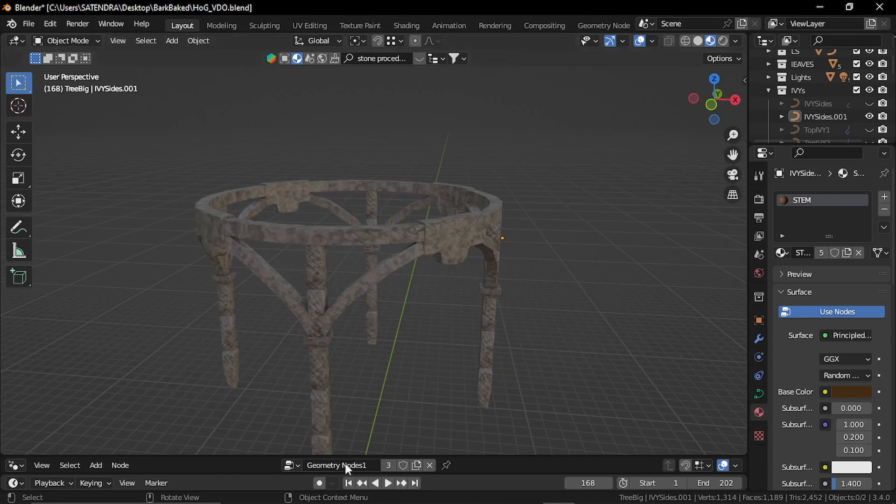
click(300, 497)
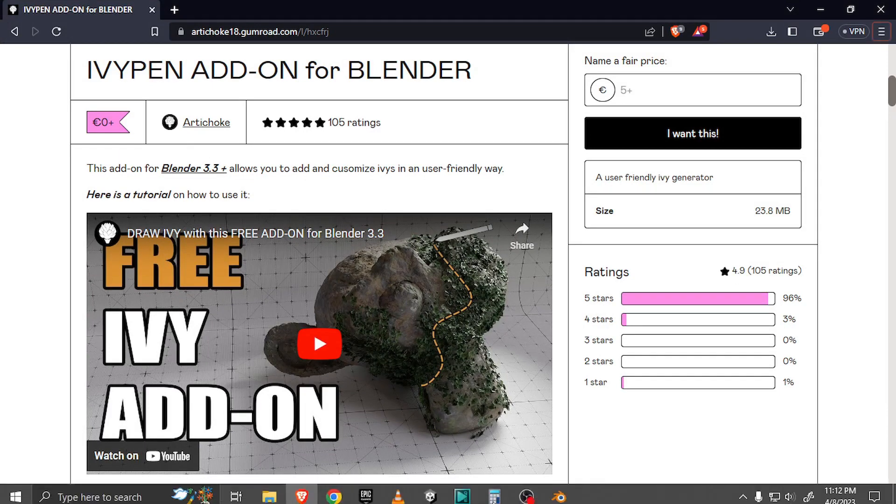
click(562, 497)
middle_drag(405, 293, 419, 276)
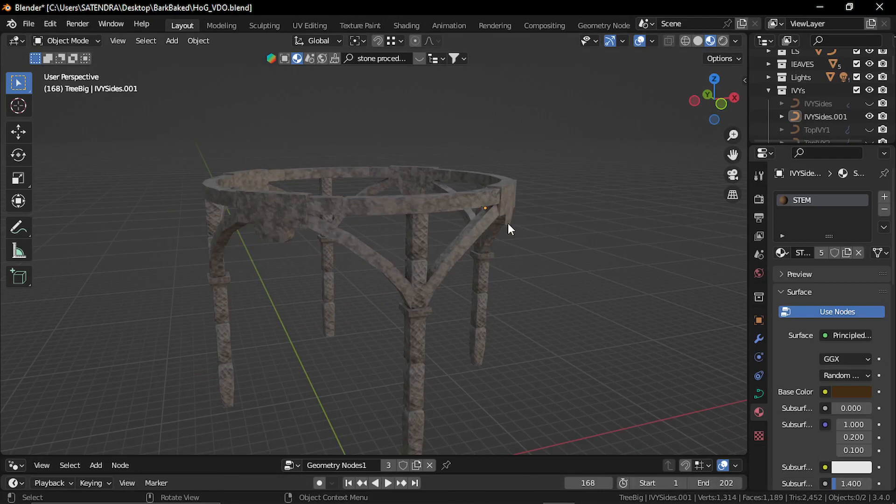
Edit the IVYSides.001 curve and draw ivy strokes on the surface of the front part of the stone pillars' top ring.
click(819, 117)
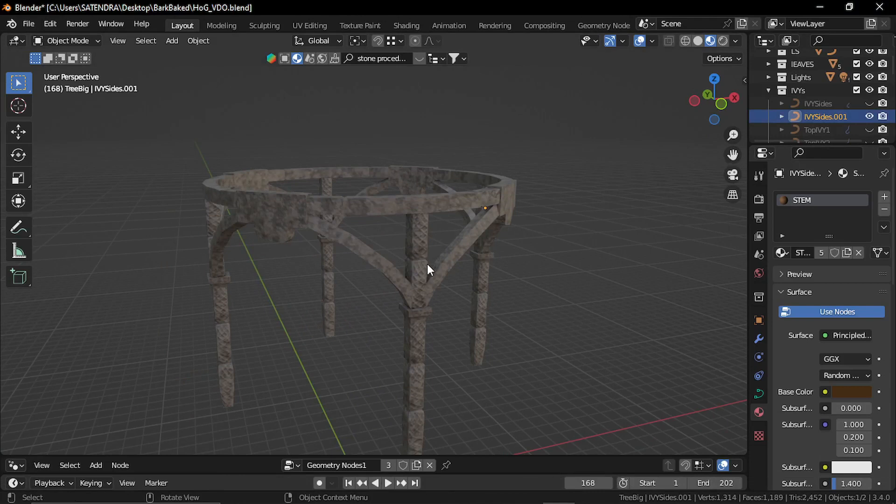
key(Tab)
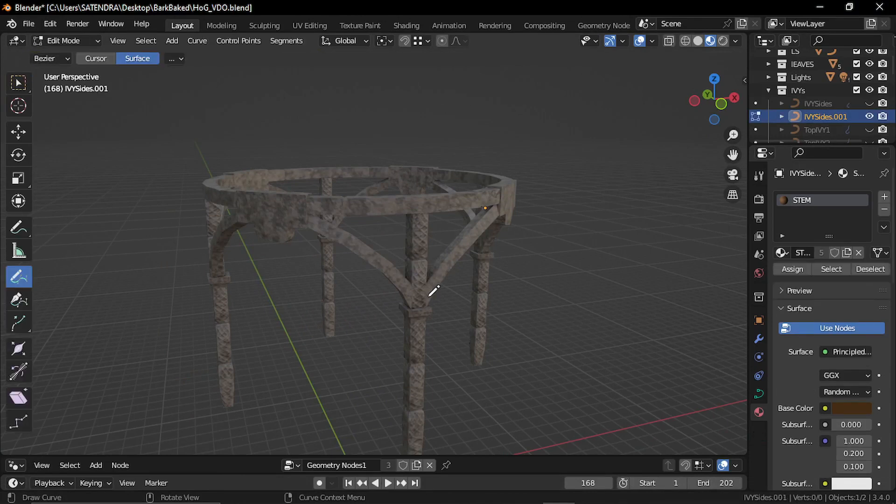
mouse_move(429, 289)
middle_down()
mouse_move(407, 308)
mouse_move(382, 257)
mouse_move(365, 288)
mouse_move(329, 276)
middle_up()
drag(414, 254, 465, 237)
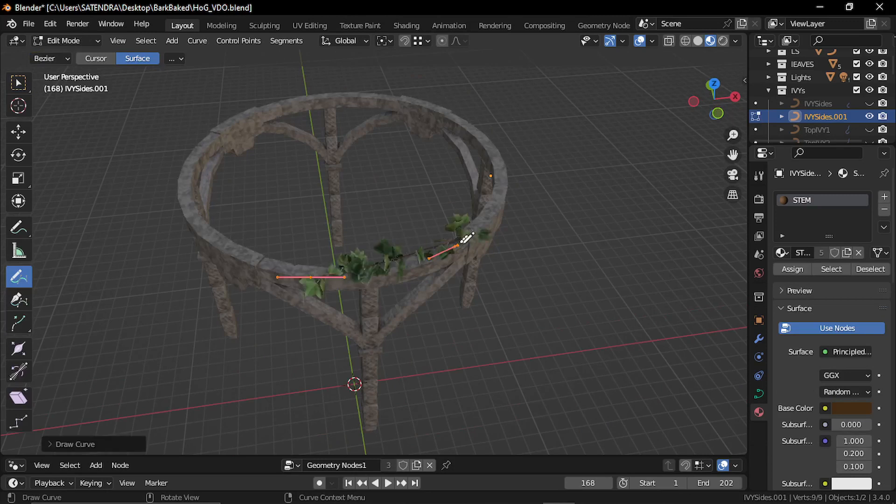
Draw further ivy strokes on the surface along the remaining sides of the stone pillars' top ring.
mouse_move(465, 236)
middle_down()
mouse_move(362, 266)
mouse_move(370, 267)
mouse_move(359, 258)
middle_up()
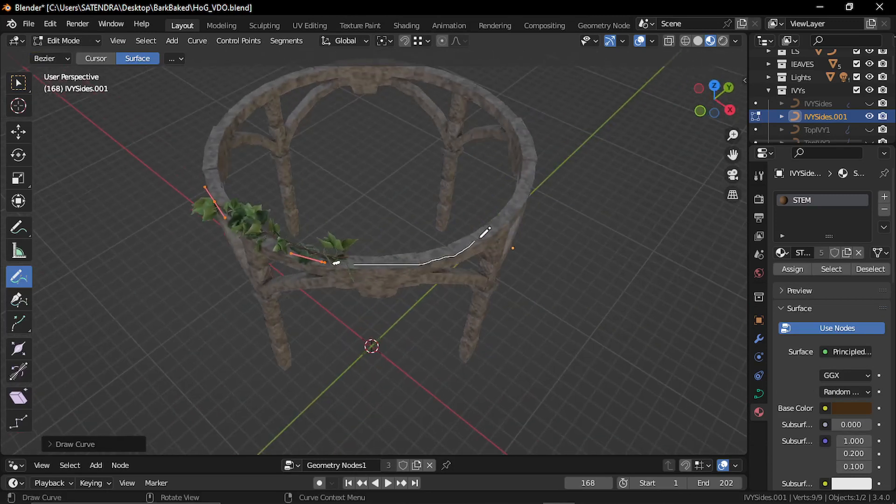
drag(480, 237, 482, 236)
middle_drag(471, 254, 406, 210)
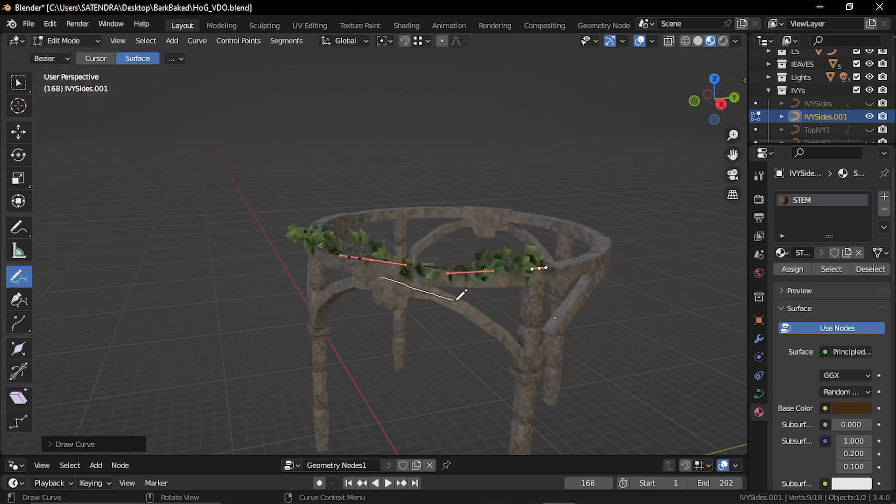
drag(461, 295, 481, 294)
middle_drag(481, 294, 413, 279)
drag(496, 256, 498, 254)
mouse_move(497, 255)
middle_down()
mouse_move(356, 290)
mouse_move(383, 291)
middle_up()
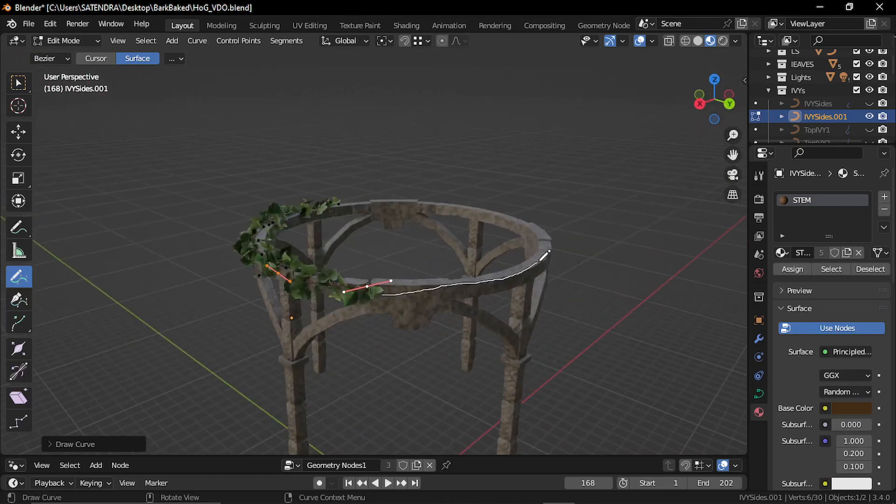
drag(542, 258, 544, 245)
middle_drag(544, 244, 468, 275)
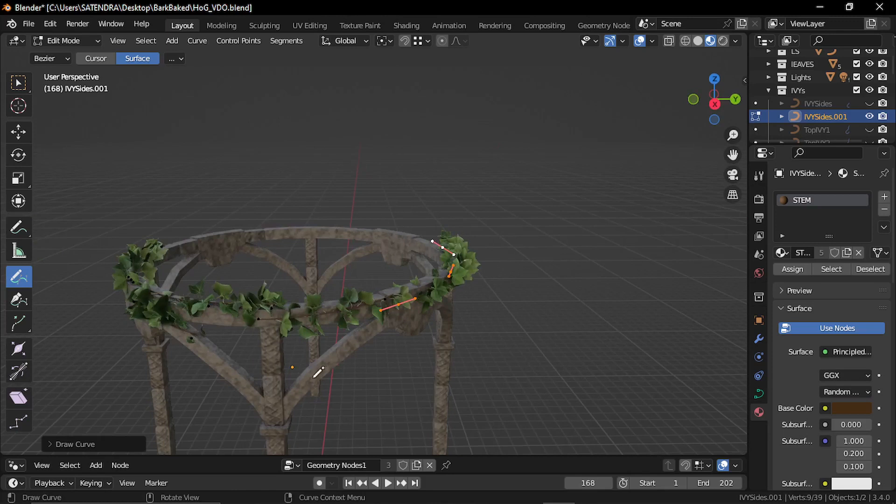
Draw ivy strokes down one pillar below the ring and along the arched stone braces beside it.
drag(276, 360, 276, 357)
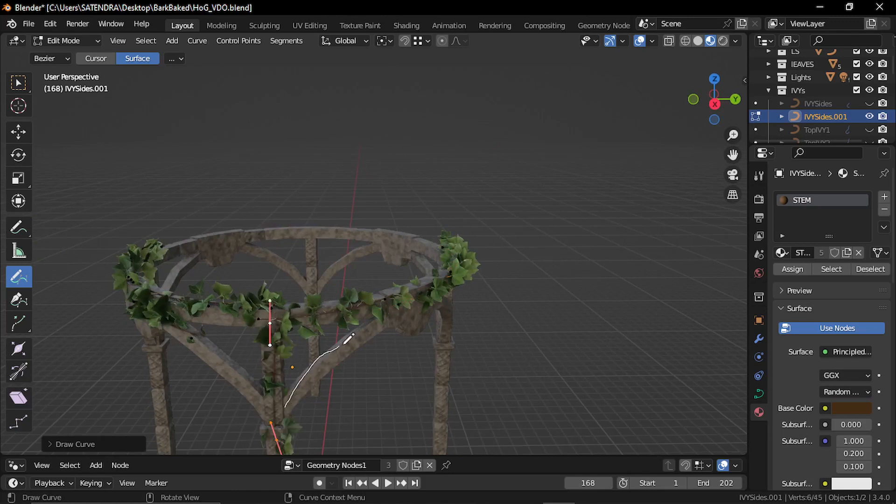
drag(348, 339, 400, 311)
mouse_move(400, 312)
middle_down()
mouse_move(365, 318)
mouse_move(423, 307)
middle_up()
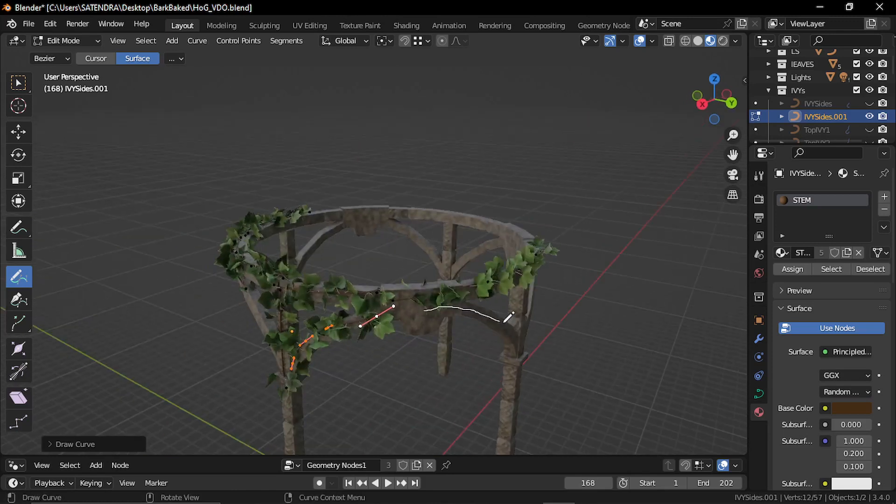
drag(504, 322, 524, 344)
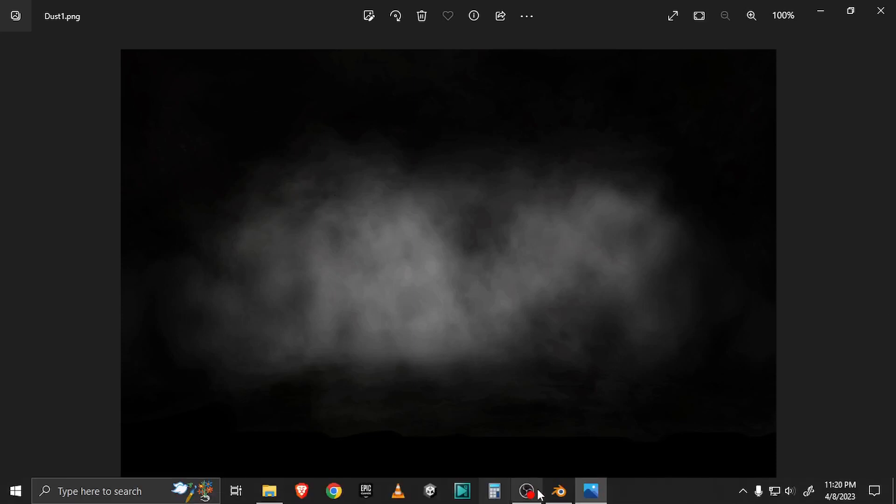
Switch from the Dust1.png image to Blender and examine the SmokeCard plane in rendered shading along with its material nodes.
click(536, 491)
click(411, 180)
mouse_move(411, 180)
middle_down()
mouse_move(396, 180)
mouse_move(411, 171)
middle_up()
click(702, 41)
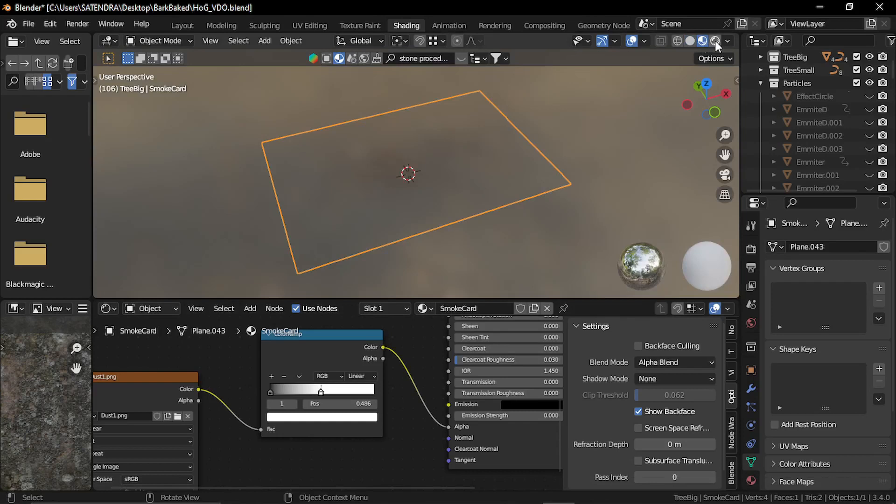
click(715, 40)
click(620, 207)
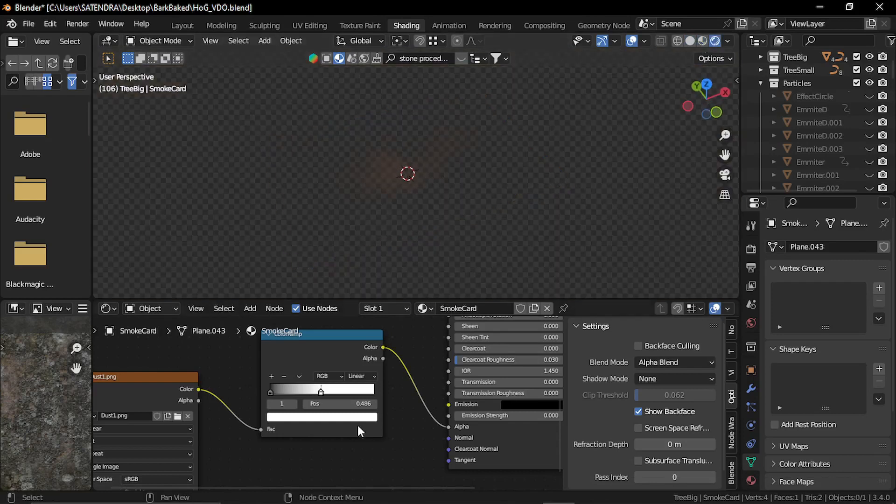
scroll(357, 422, down, 2)
middle_drag(445, 359, 386, 426)
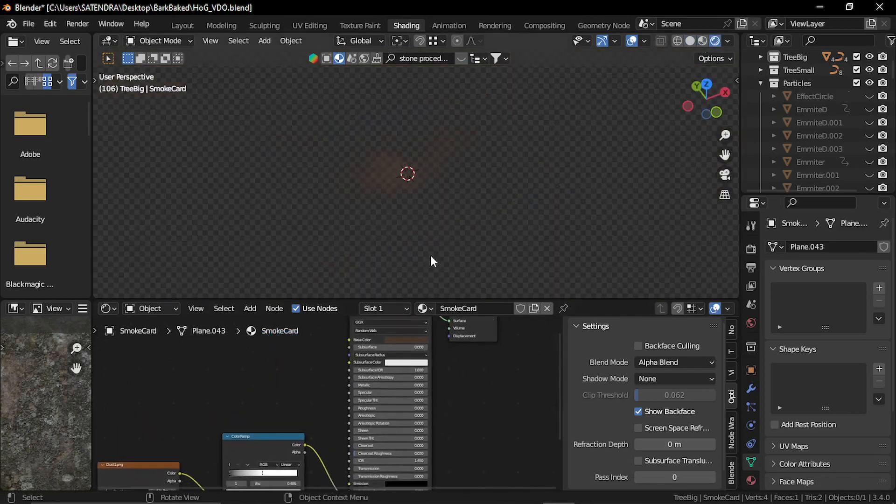
Unhide the EmmiteD emitter, review its particle system's Render settings, and scrub through the dust animation.
click(868, 109)
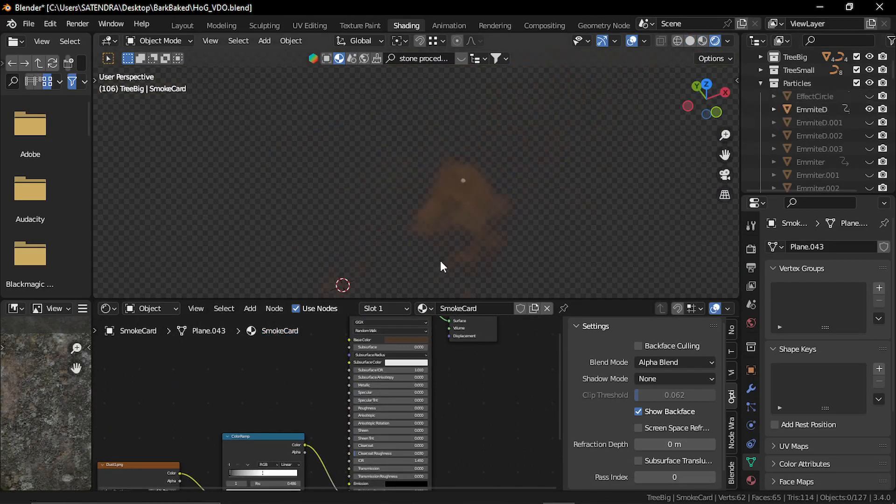
middle_drag(452, 211, 394, 160)
click(393, 160)
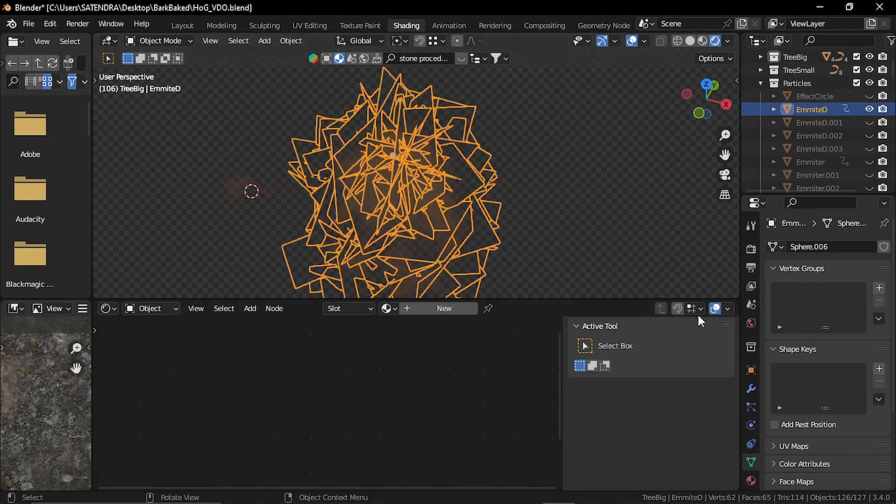
scroll(823, 360, down, 5)
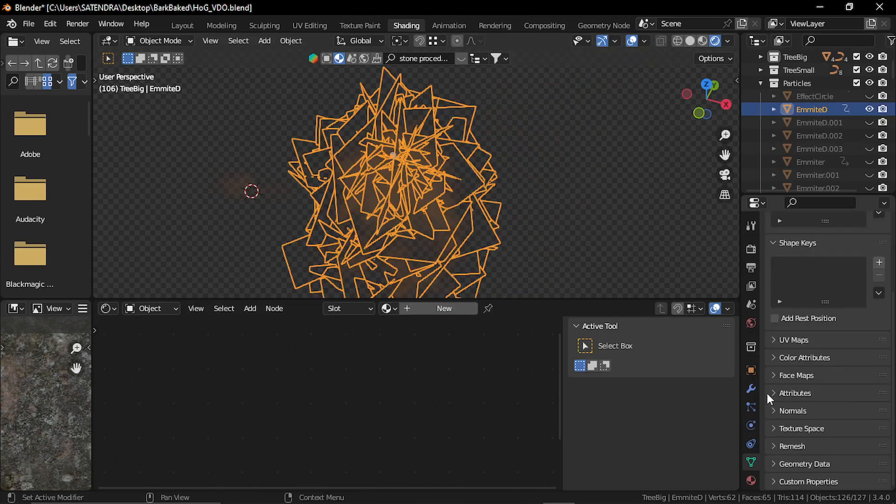
click(750, 406)
scroll(835, 373, down, 5)
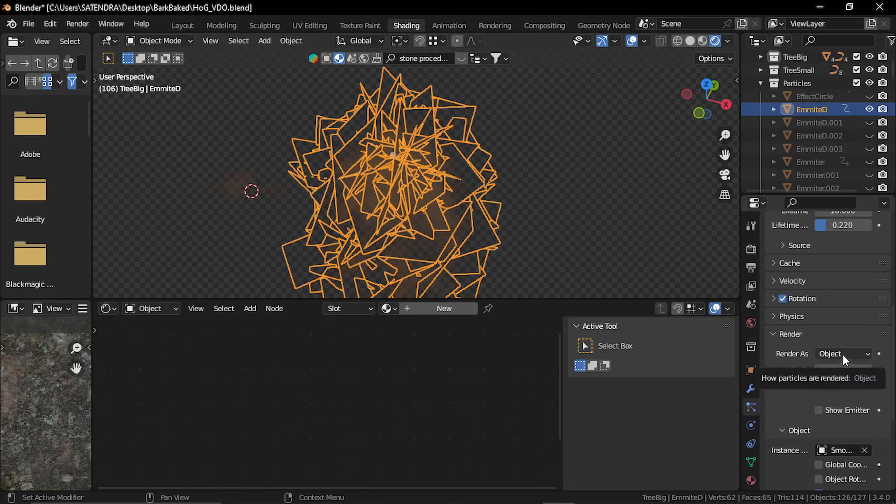
click(399, 153)
key(a)
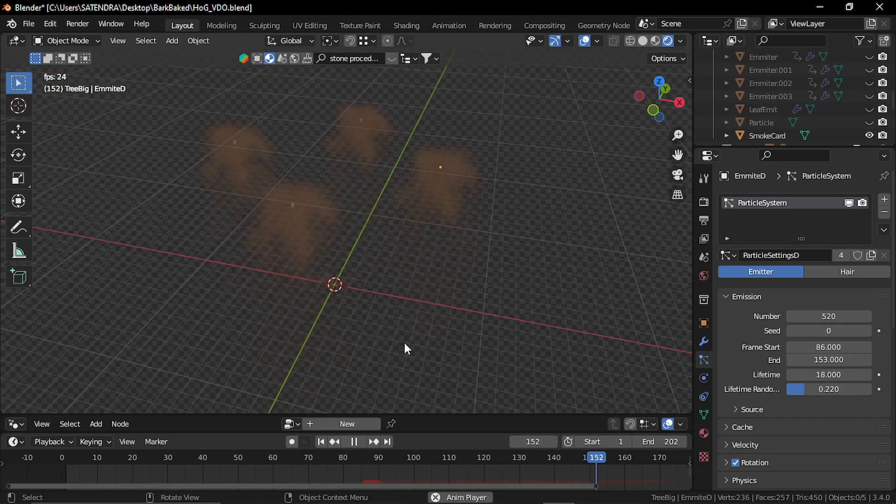
drag(598, 465, 454, 457)
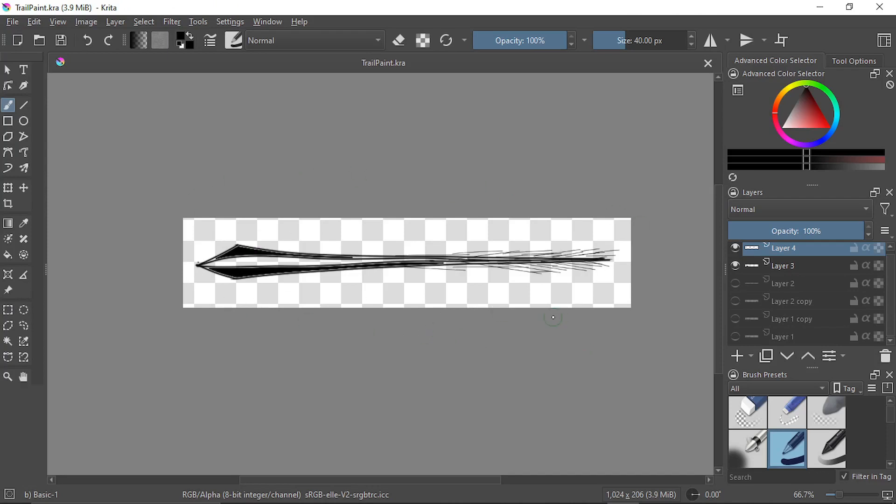
Switch from Krita to Blender and examine the EfectsTrail.003 plane's EffectTrail shader nodes and its rendered look.
click(559, 491)
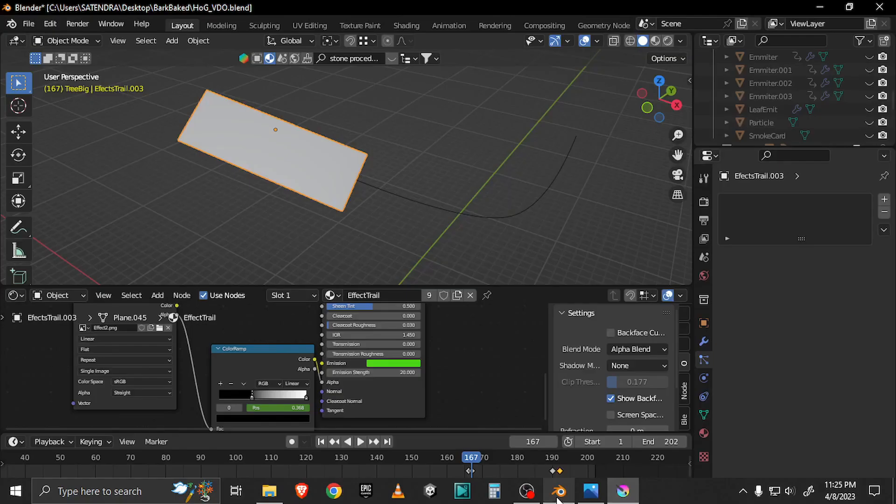
middle_drag(408, 359, 412, 406)
scroll(410, 374, down, 5)
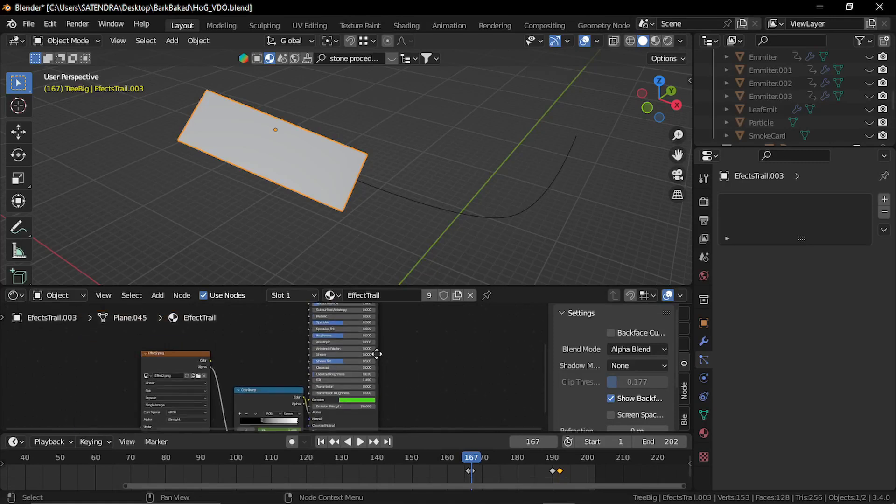
middle_drag(378, 351, 391, 395)
middle_drag(405, 342, 406, 377)
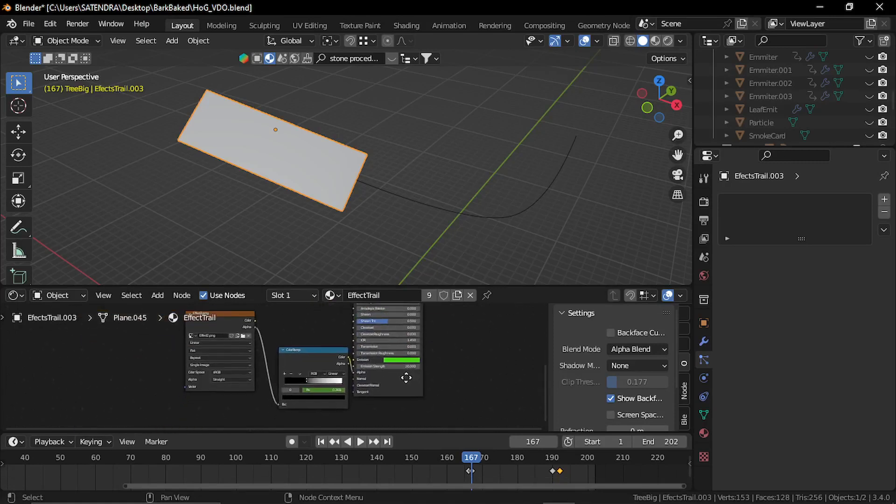
scroll(296, 365, up, 5)
middle_drag(294, 349, 270, 386)
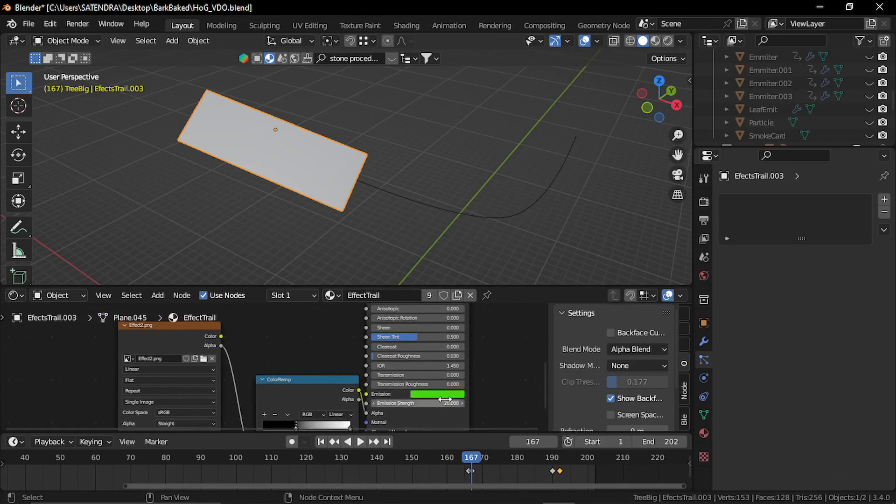
scroll(392, 373, up, 2)
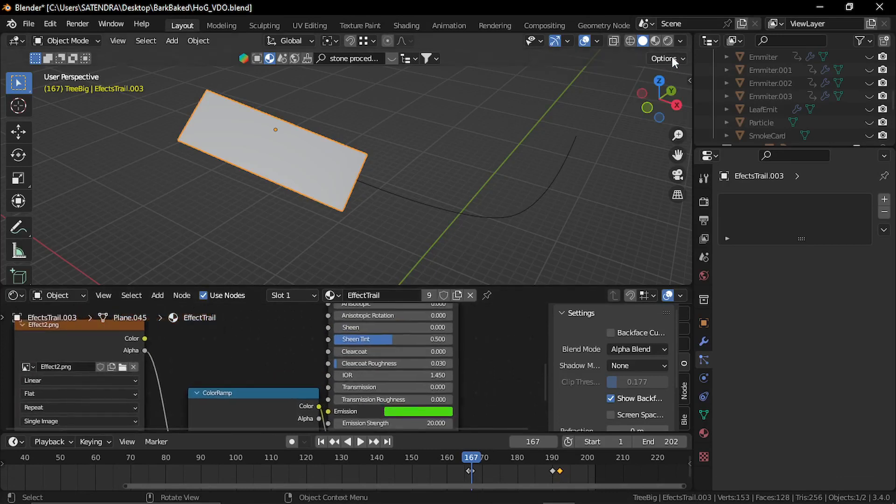
click(656, 41)
click(368, 208)
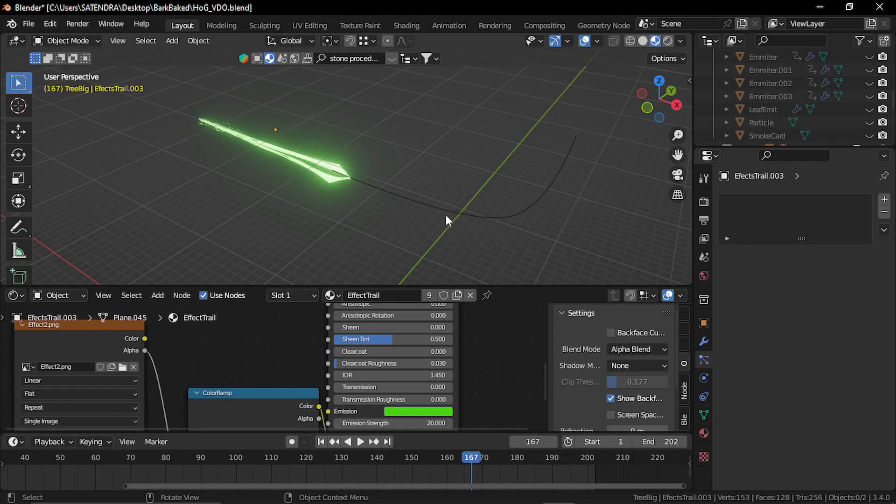
Inspect the TrailPath.002 curve data and the trail plane's modifiers, and try shifting the plane along the path to X location 6.7634 m.
middle_drag(446, 219, 396, 225)
click(399, 240)
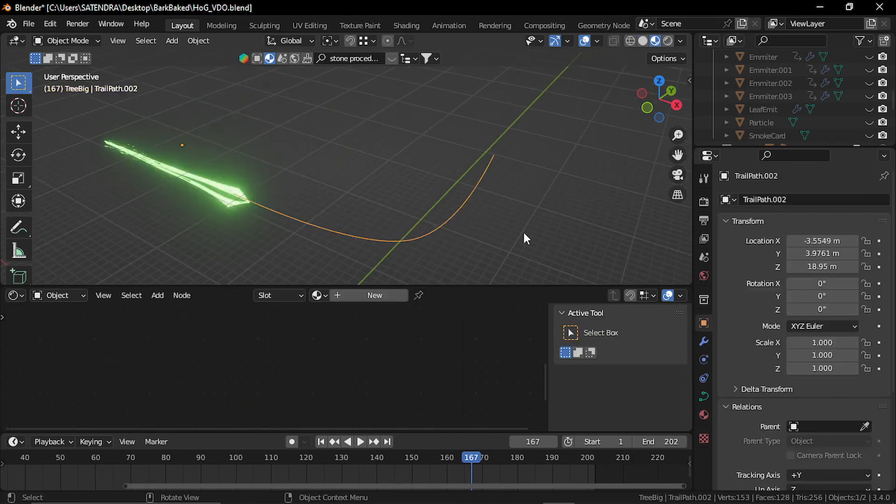
click(704, 396)
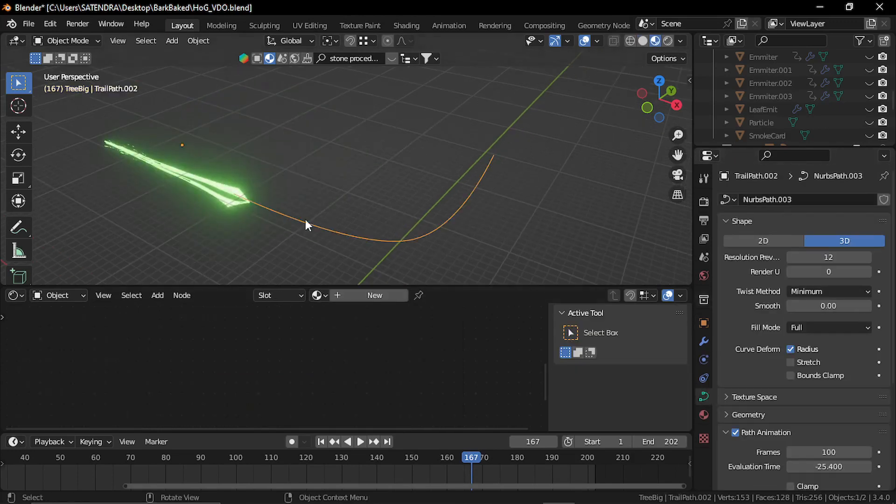
click(226, 183)
click(704, 341)
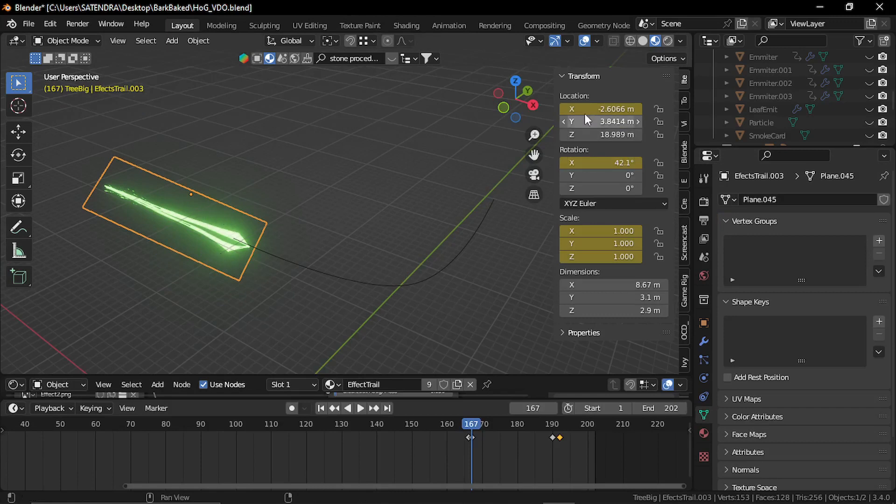
drag(584, 112, 634, 112)
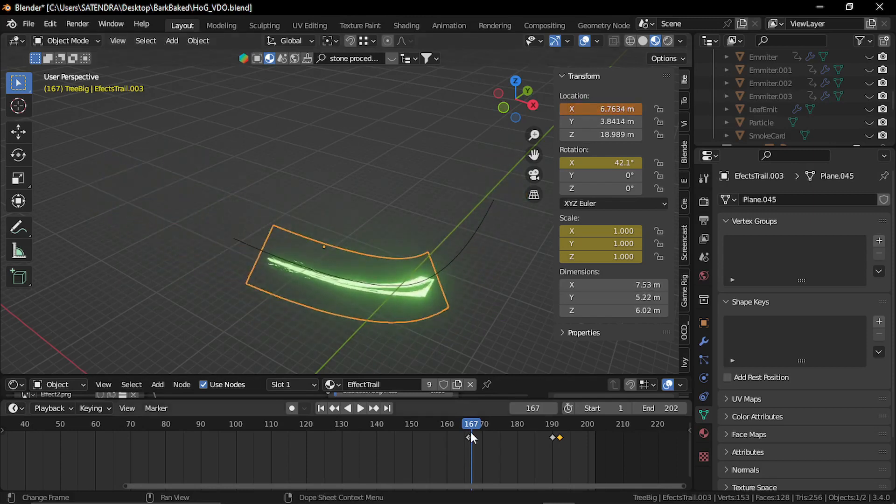
Scrub through the trail animation, examining the EffectTrail ColorRamp's animated position at frame 190 and the other trails from frame 155.
drag(471, 425, 534, 422)
drag(534, 422, 552, 421)
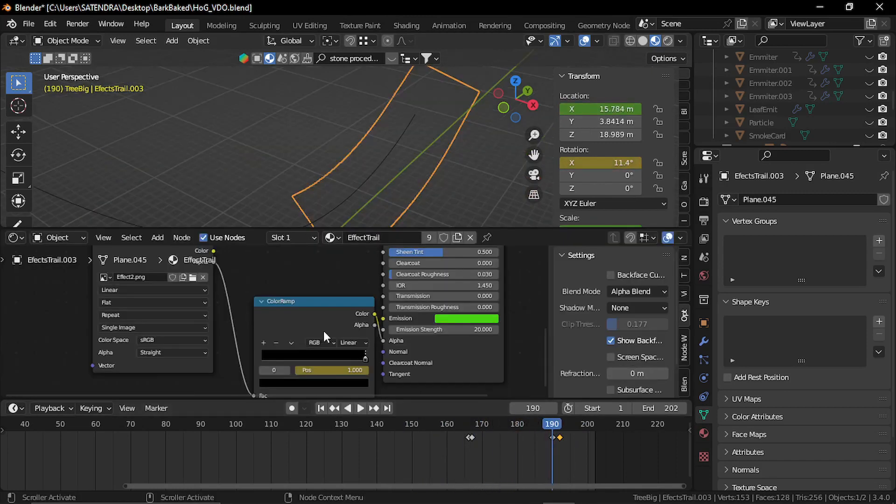
scroll(323, 332, up, 2)
middle_drag(326, 341, 317, 324)
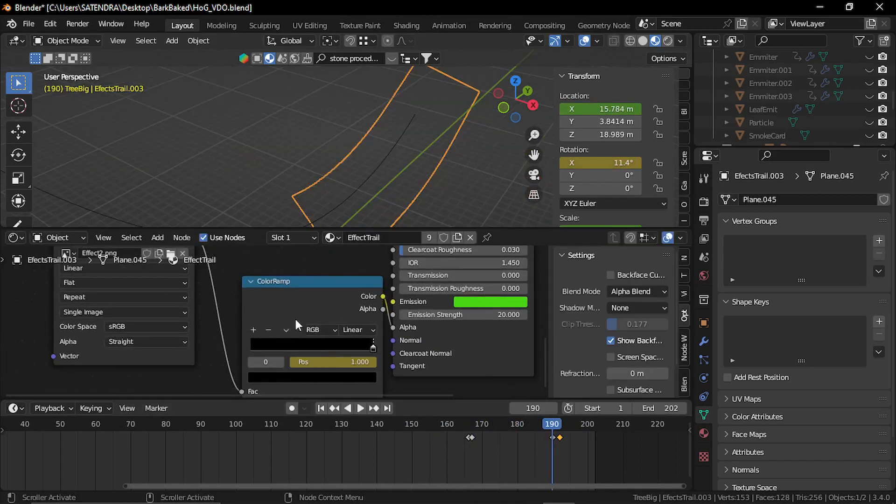
click(311, 297)
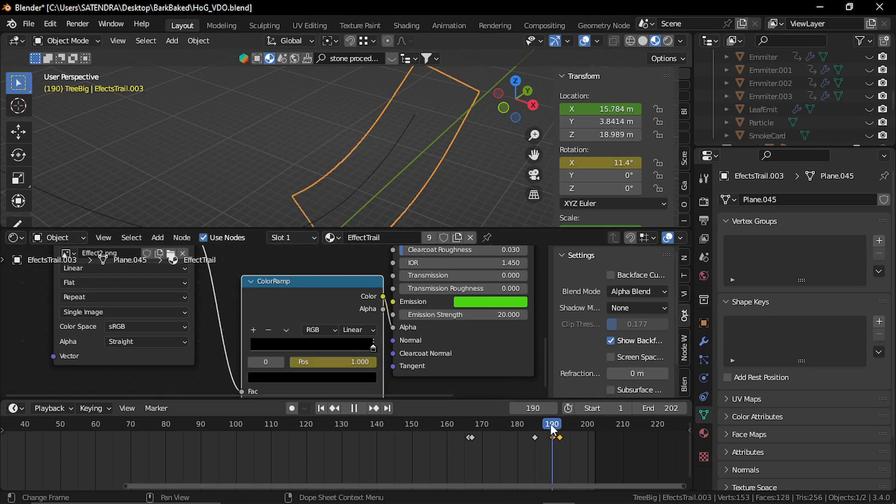
drag(551, 426, 536, 424)
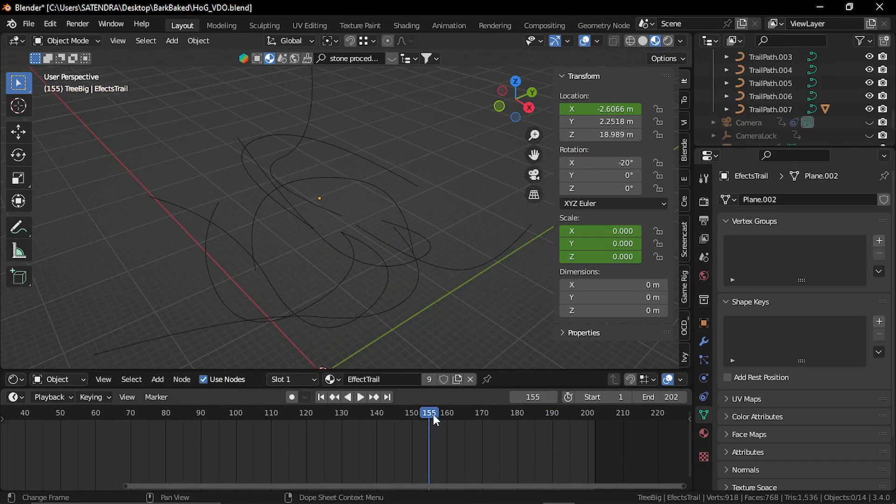
drag(433, 413, 460, 414)
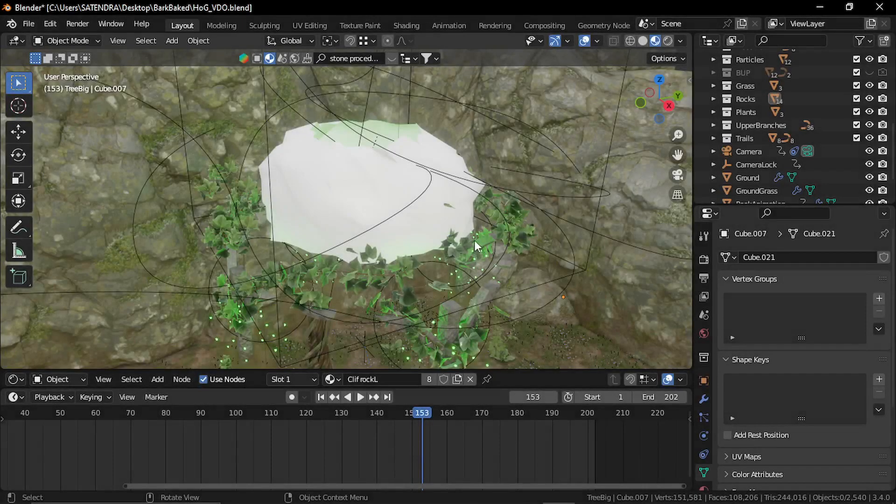
Look over the ivy-covered pillars, glowing particles and rock cliffs at frame 153, and select the LeafEmit object above the ring.
shift+middle_drag(446, 233, 438, 237)
scroll(432, 273, down, 1)
shift+middle_drag(432, 273, 438, 214)
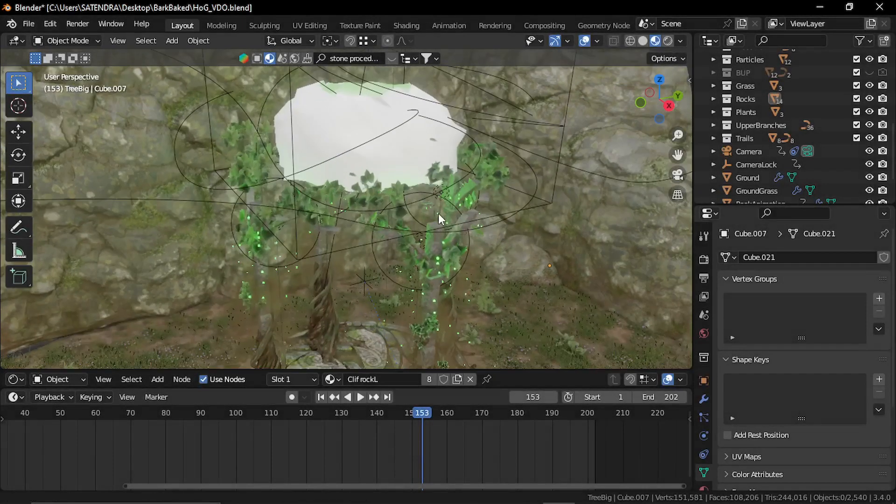
middle_drag(434, 306, 440, 269)
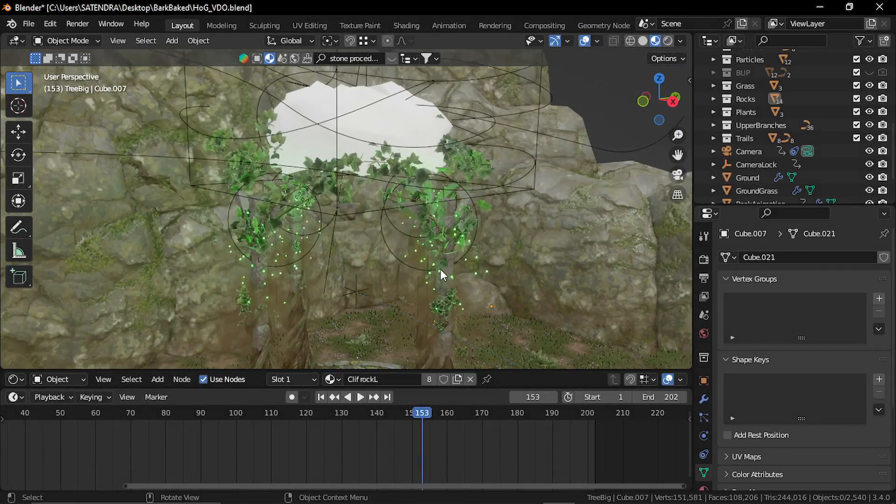
middle_drag(273, 285, 218, 267)
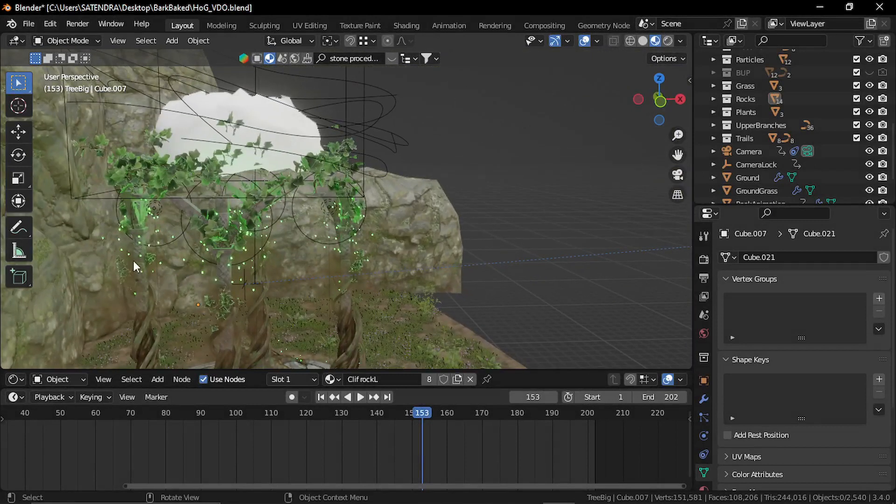
middle_drag(313, 241, 280, 233)
click(322, 181)
shift+middle_drag(405, 230, 415, 282)
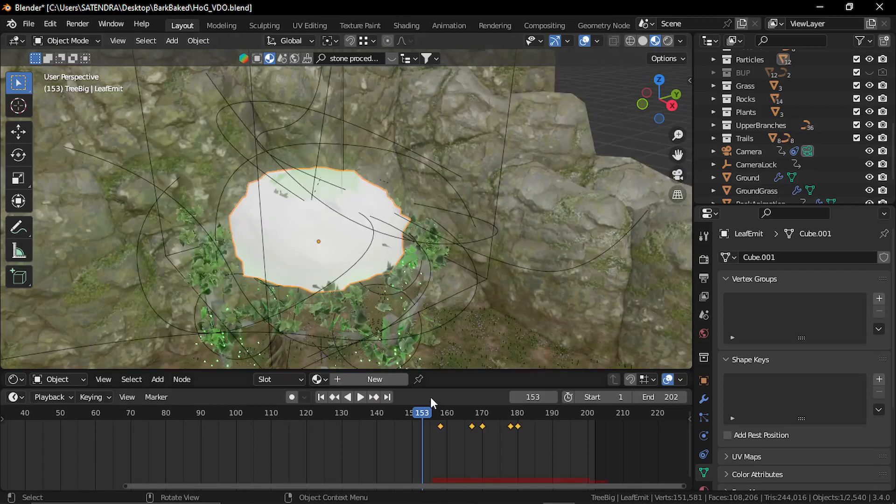
Scrub the animation from frame 153 to 172 and examine the LeafEmit leaf burst, the green trails and the IVYSides foliage.
key(ctrl+shift+space)
drag(436, 413, 489, 415)
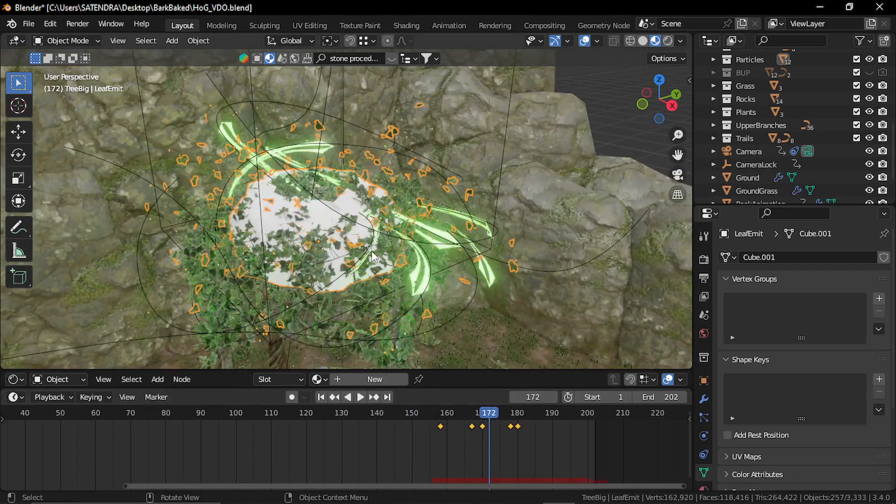
middle_drag(371, 251, 267, 239)
click(265, 238)
click(303, 223)
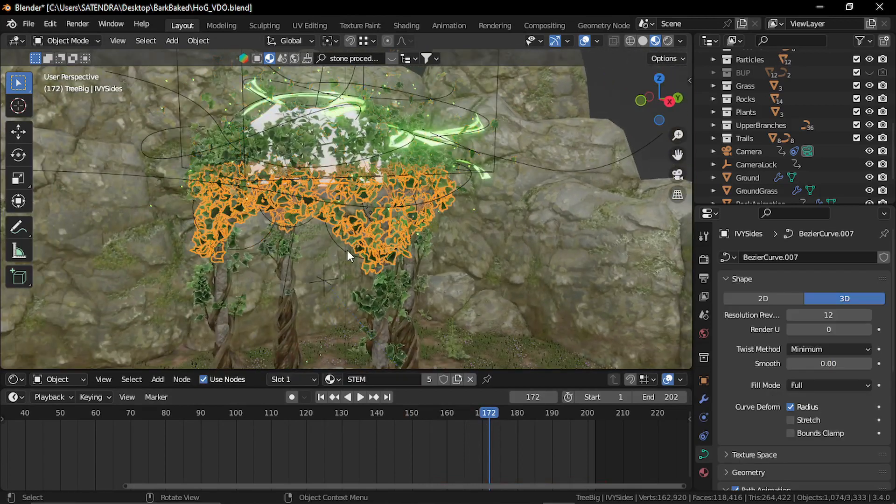
click(347, 251)
Look over the whole environment at frame 172, selecting the Cube.009 cliff rock and the GroundGrass plane to inspect them.
scroll(412, 265, down, 5)
middle_drag(440, 259, 228, 230)
click(221, 185)
click(432, 142)
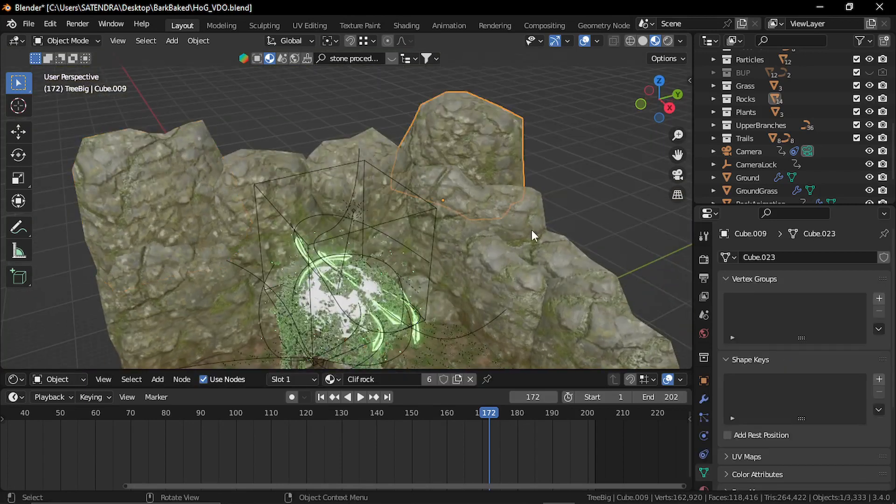
click(531, 230)
shift+middle_drag(531, 230, 502, 287)
click(460, 309)
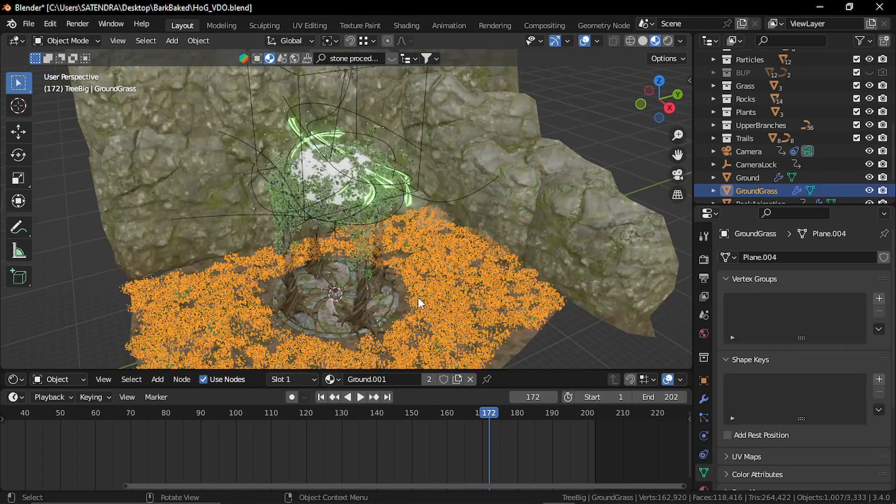
middle_drag(418, 298, 482, 311)
click(521, 328)
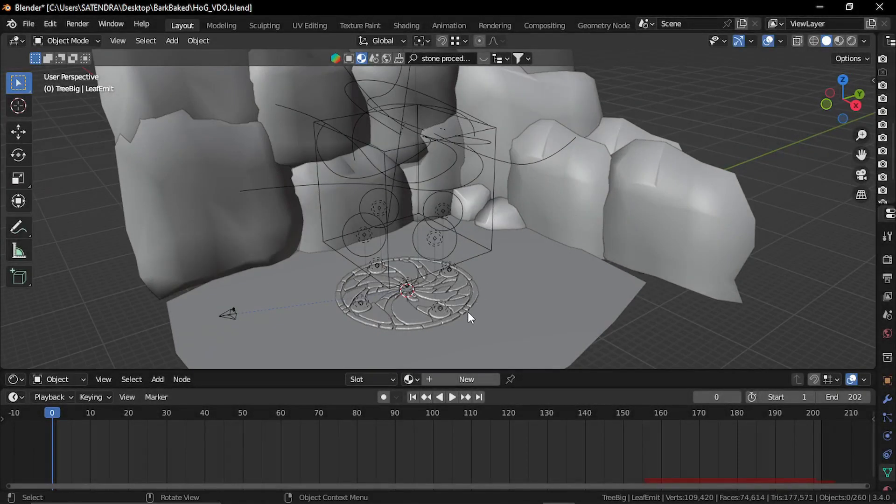
Play the scene animation in solid shading from frame 0 and scrub through to the end of the timeline.
key(space)
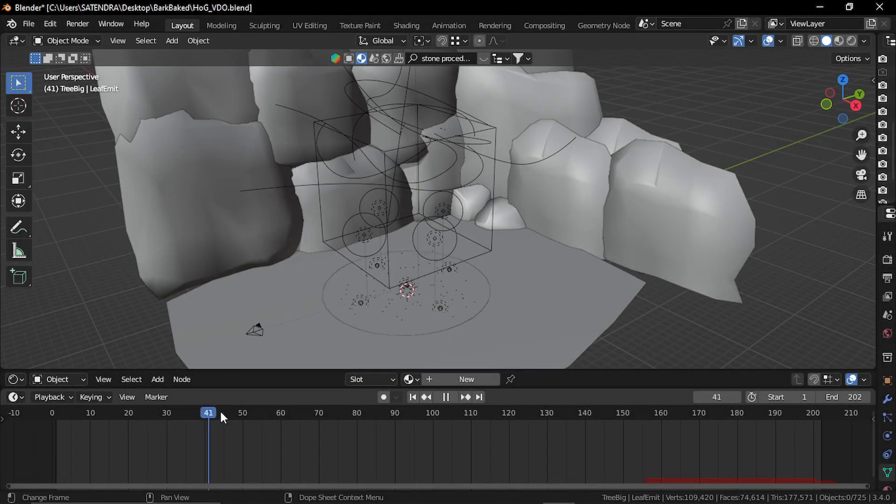
drag(221, 415, 830, 410)
key(space)
Examine the rendered scene at frame 181, from the twisted trunks and stone wheel to the ivy ring and glowing trails.
mouse_move(508, 222)
middle_down()
mouse_move(454, 211)
mouse_move(494, 233)
middle_up()
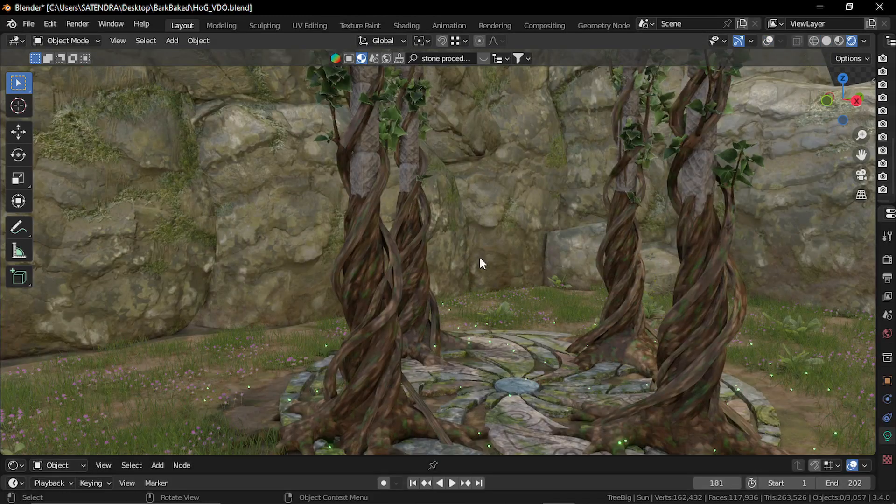
ctrl+middle_drag(486, 242, 449, 244)
scroll(449, 244, down, 2)
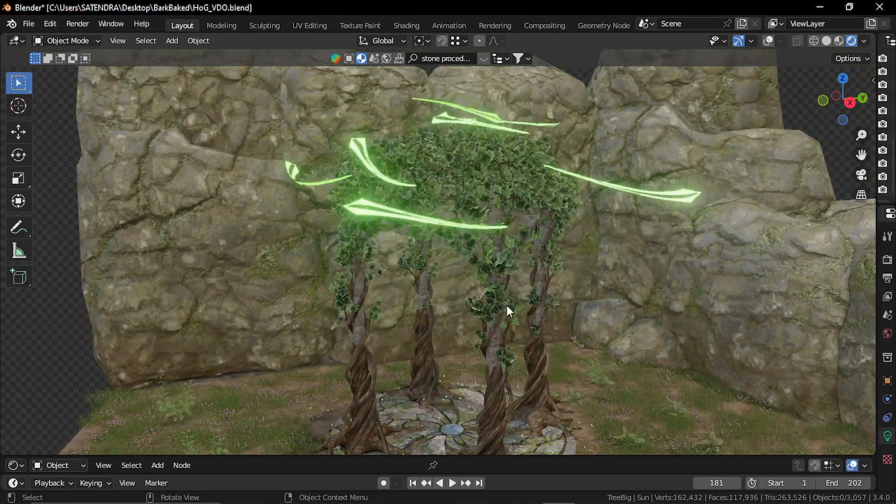
shift+middle_drag(506, 305, 438, 204)
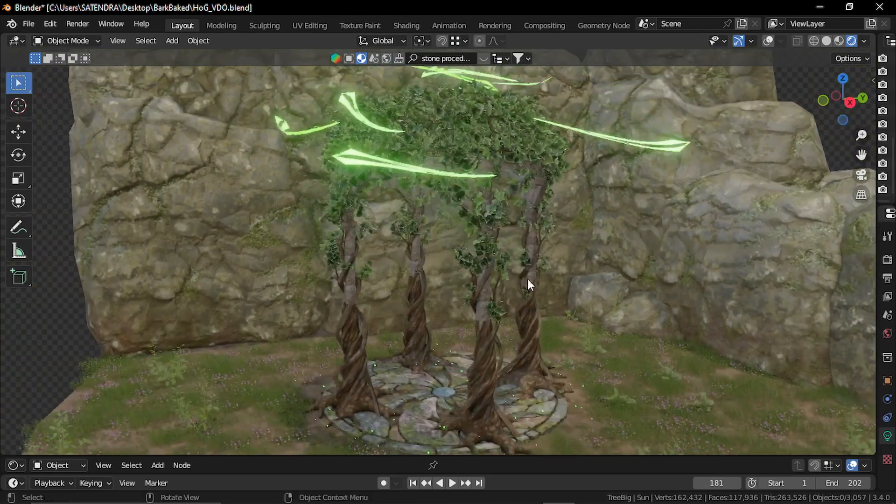